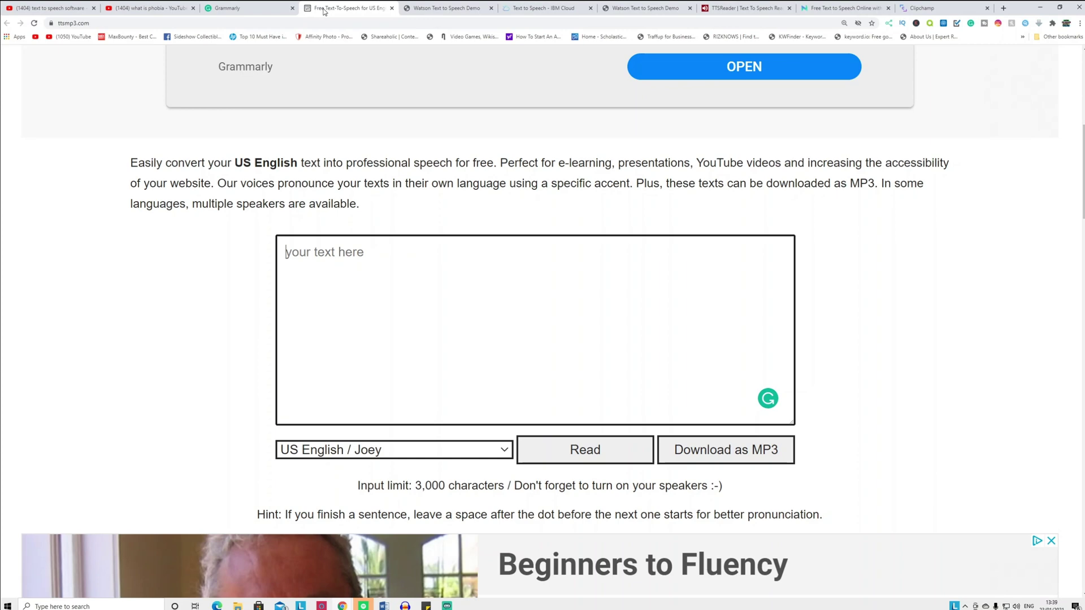
Scroll through the TTSMP3 page, then bring up the Grammarly document holding the sentence.
scroll(349, 170, "up", 8)
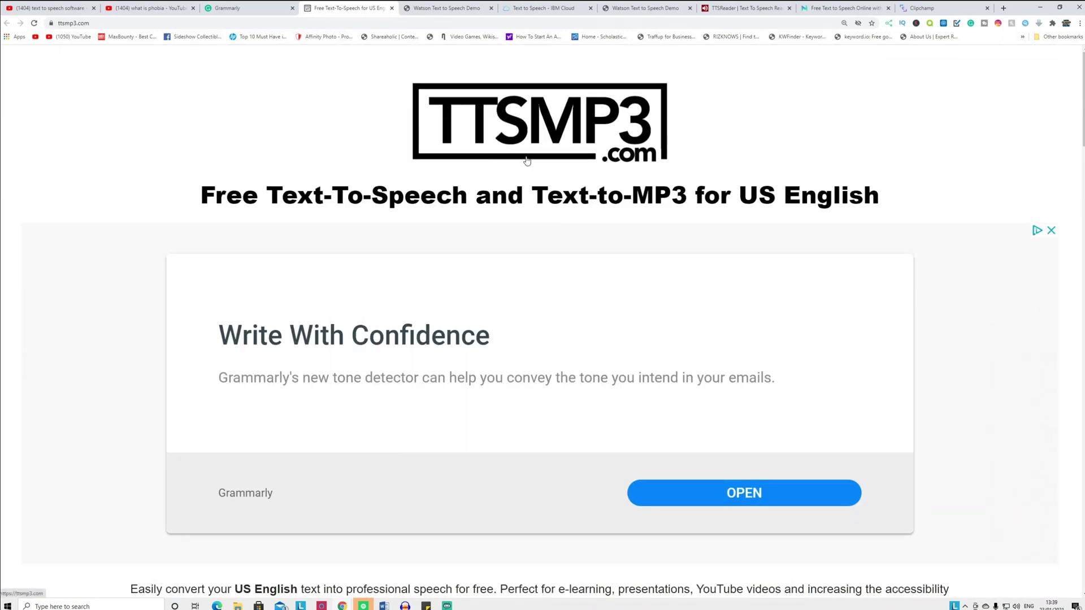
scroll(393, 145, "down", 3)
scroll(470, 180, "down", 6)
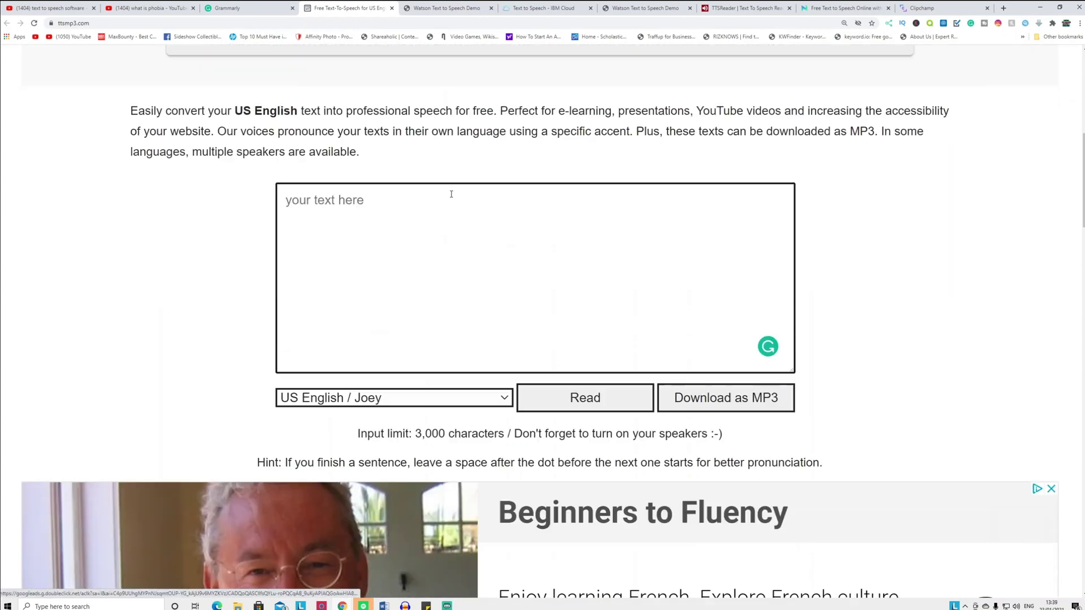
left_click(226, 8)
Copy 'how to make money on youtube without recording videos.' from Grammarly into TTSMP3's text box.
triple_click(361, 343)
key("ctrl+c")
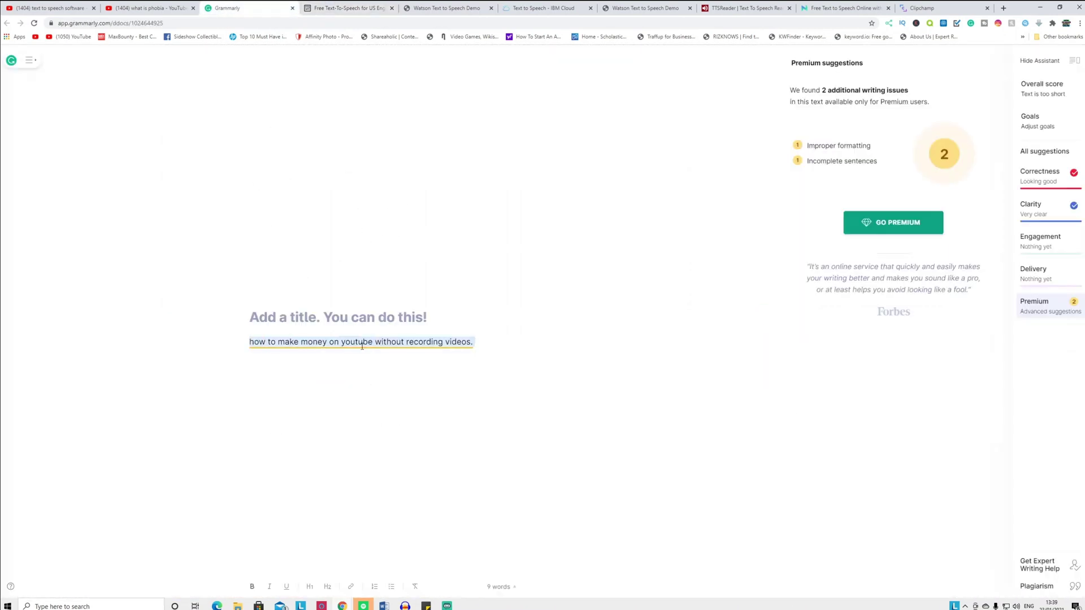
left_click(348, 7)
key("ctrl+v")
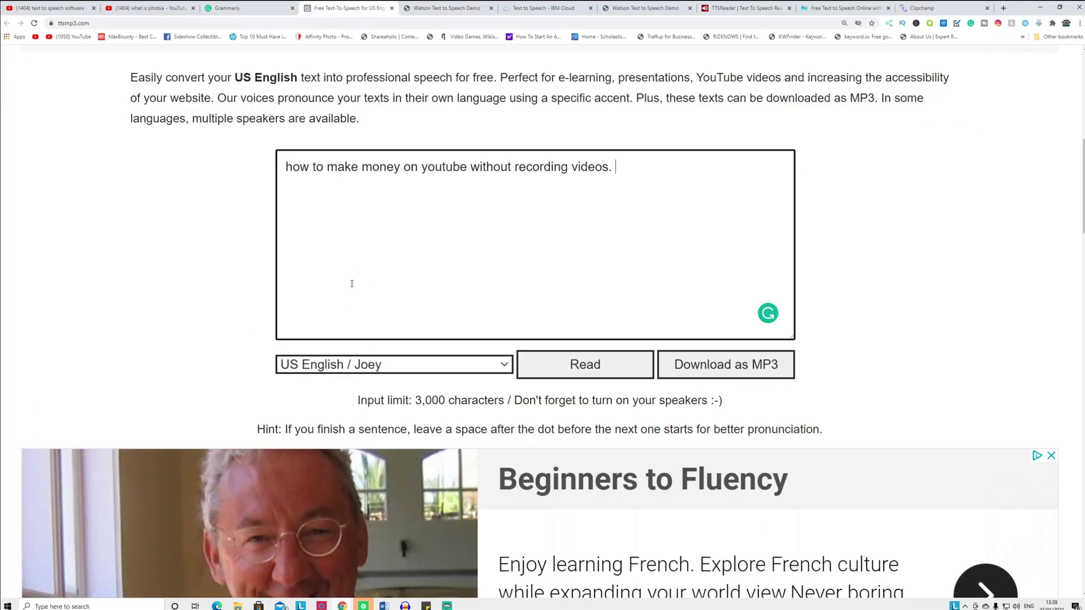
Play the sentence in TTSMP3's US English / Joey voice, browsing other voices but keeping Joey.
left_click(589, 372)
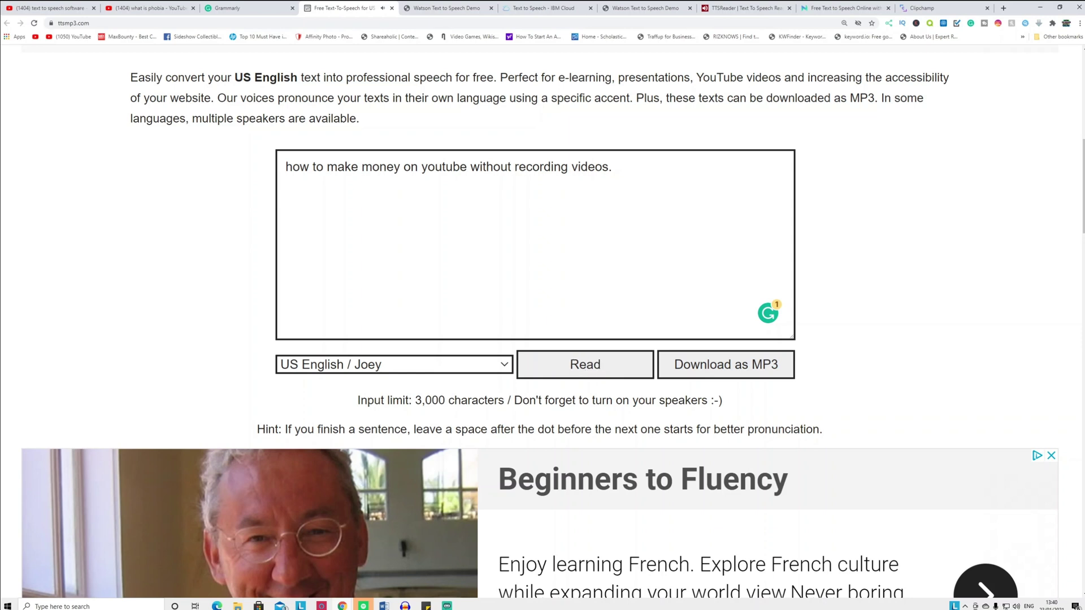
left_click(1016, 606)
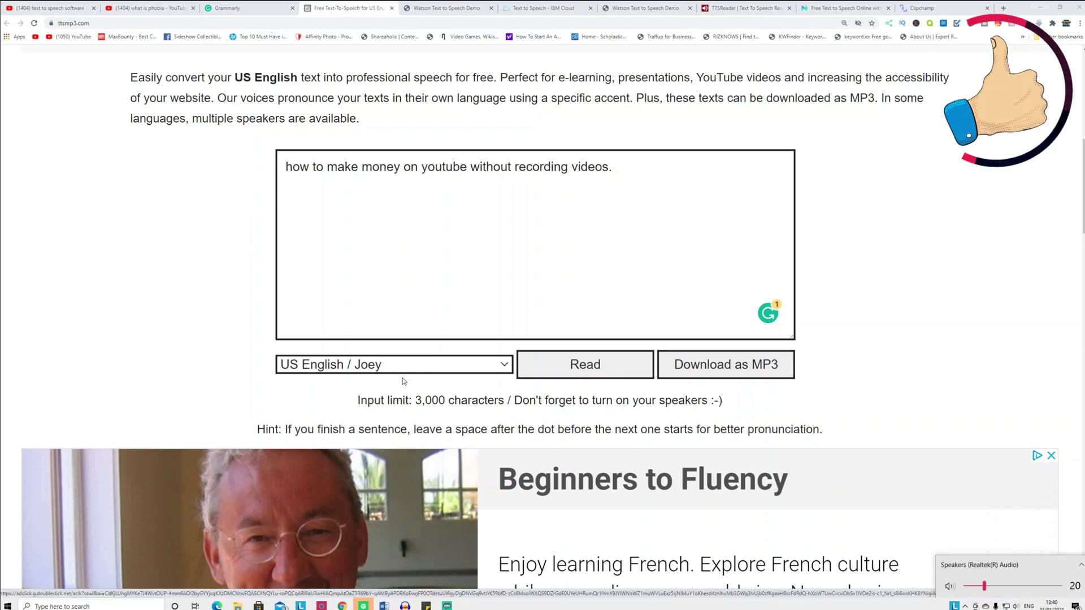
left_click(403, 373)
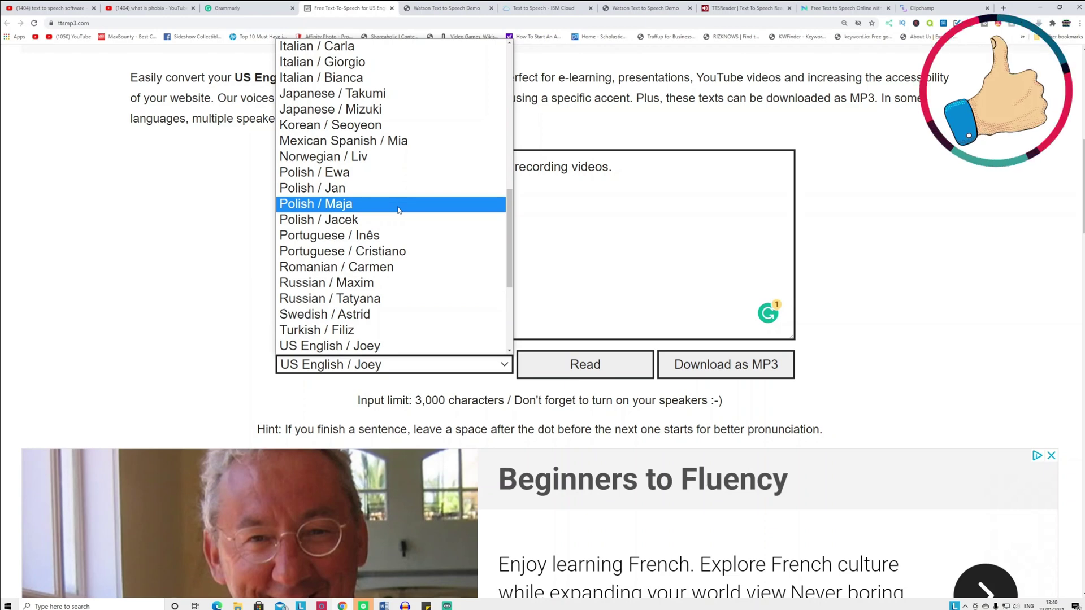
scroll(400, 225, "up", 8)
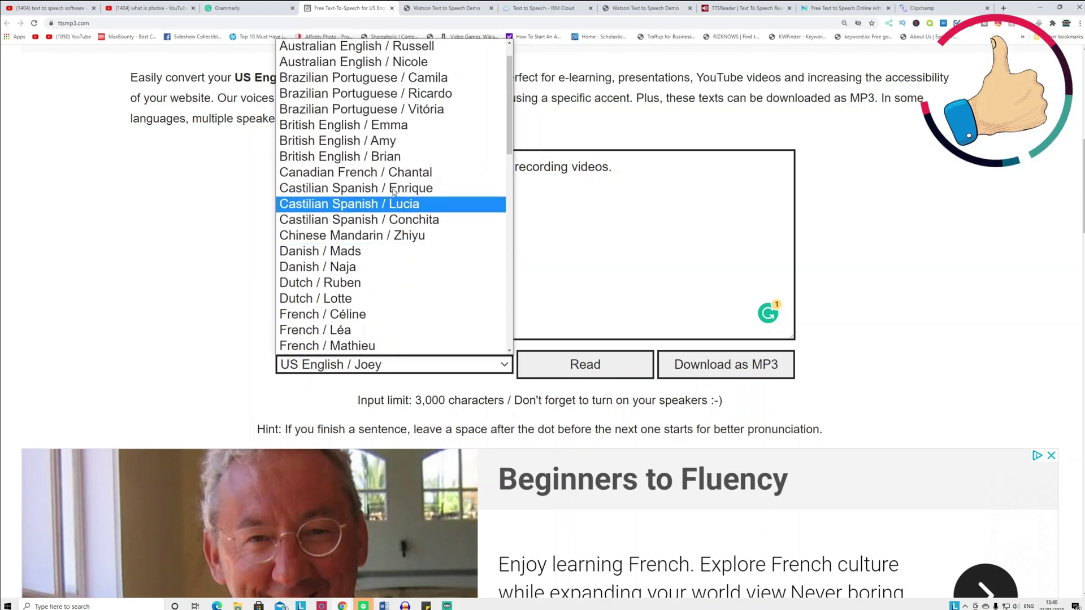
scroll(396, 254, "down", 10)
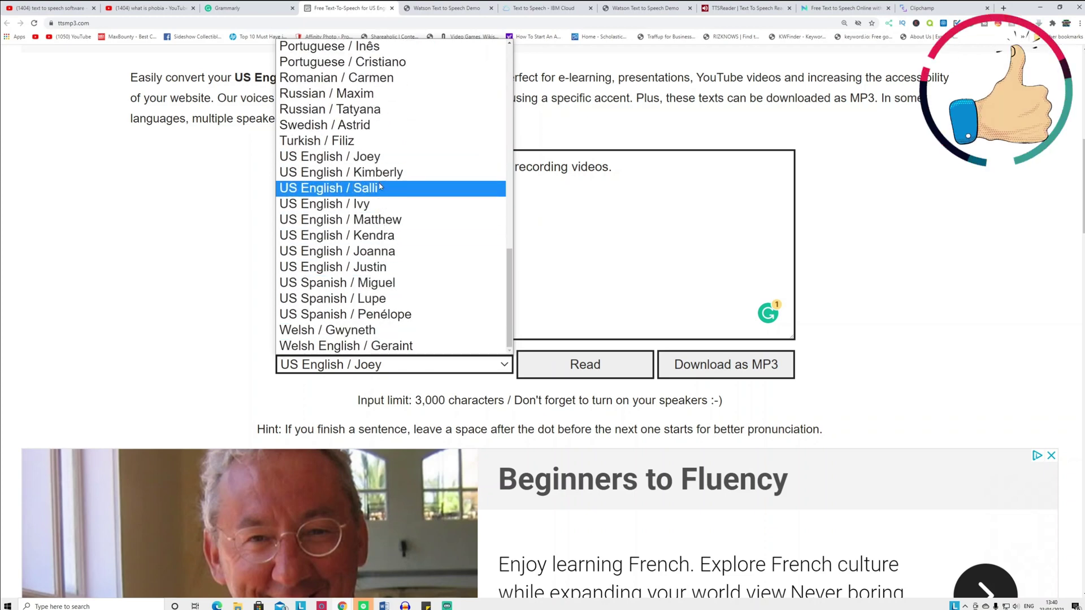
left_click(181, 278)
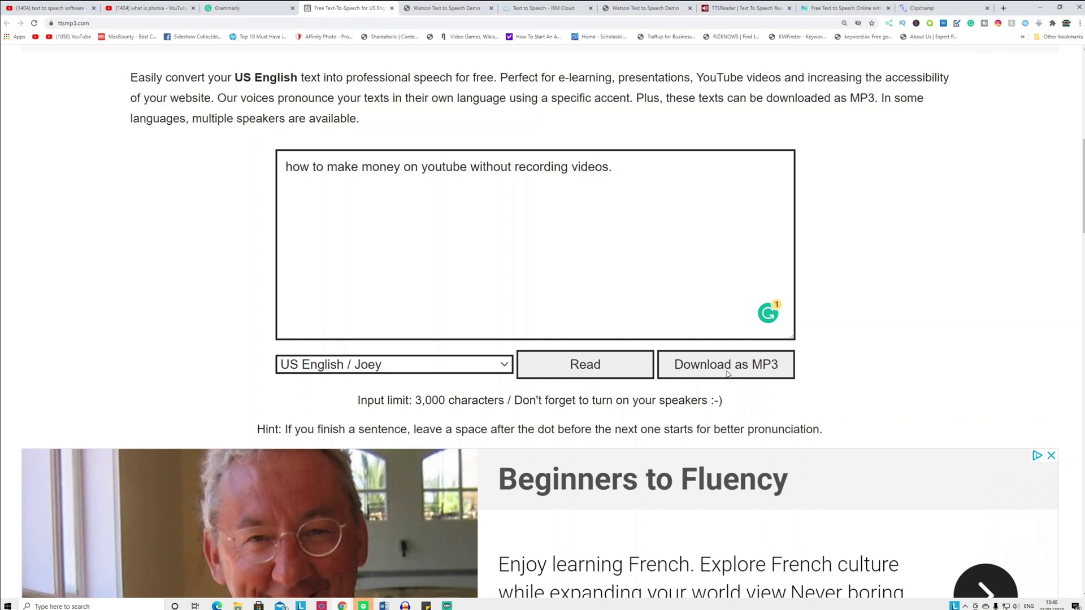
scroll(514, 328, "up", 9)
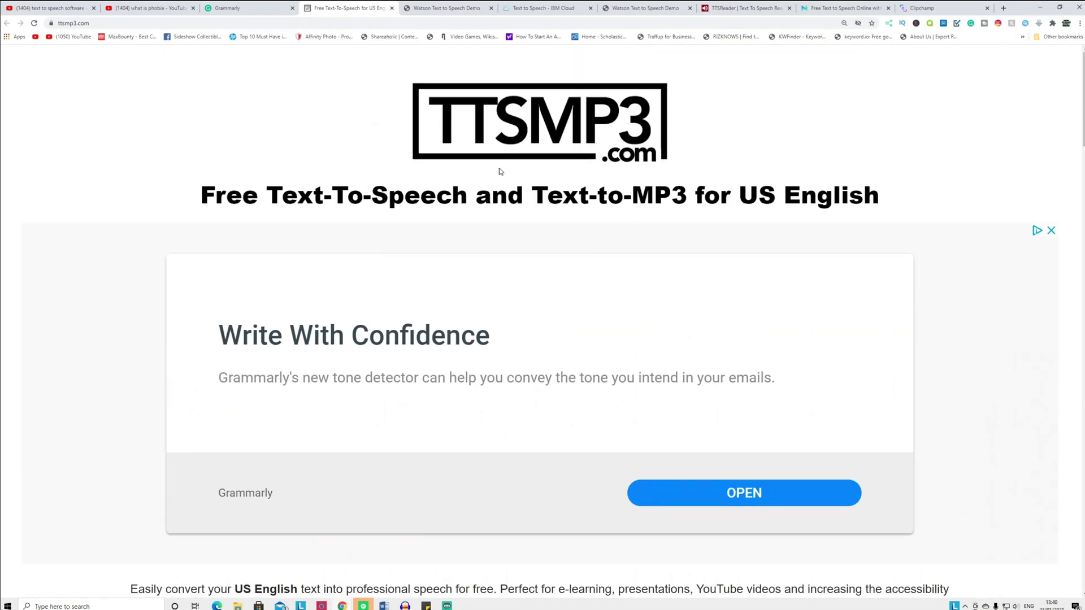
Check the Watson demo, then view IBM Cloud's Text to Speech Lite plan (10,000 characters/month).
left_click(450, 9)
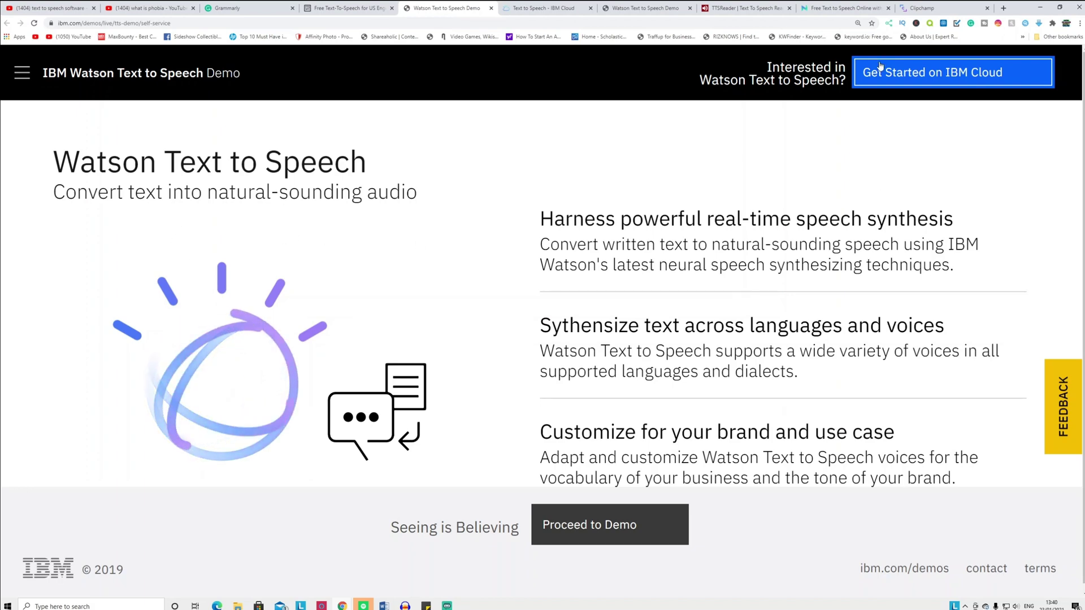
left_click(542, 7)
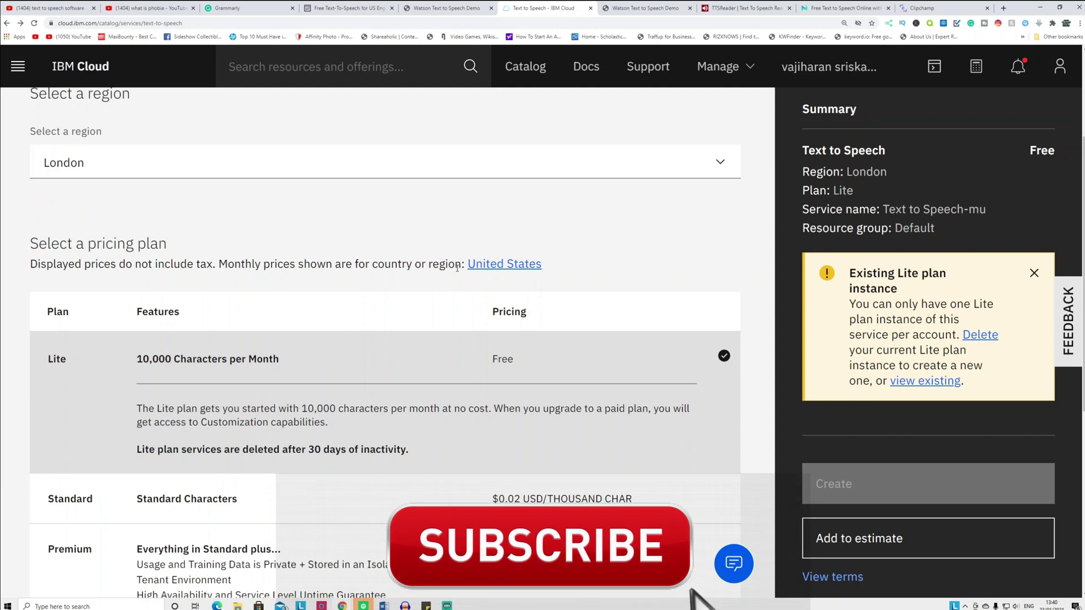
scroll(473, 300, "down", 2)
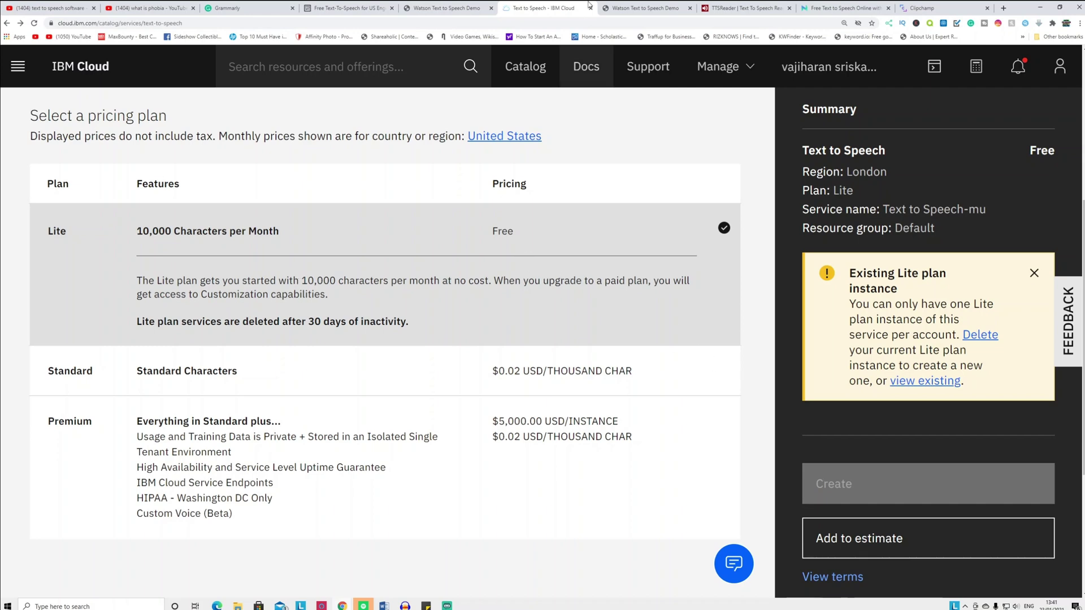
Paste the sentence into the Watson demo and keep English as the language.
left_click(622, 8)
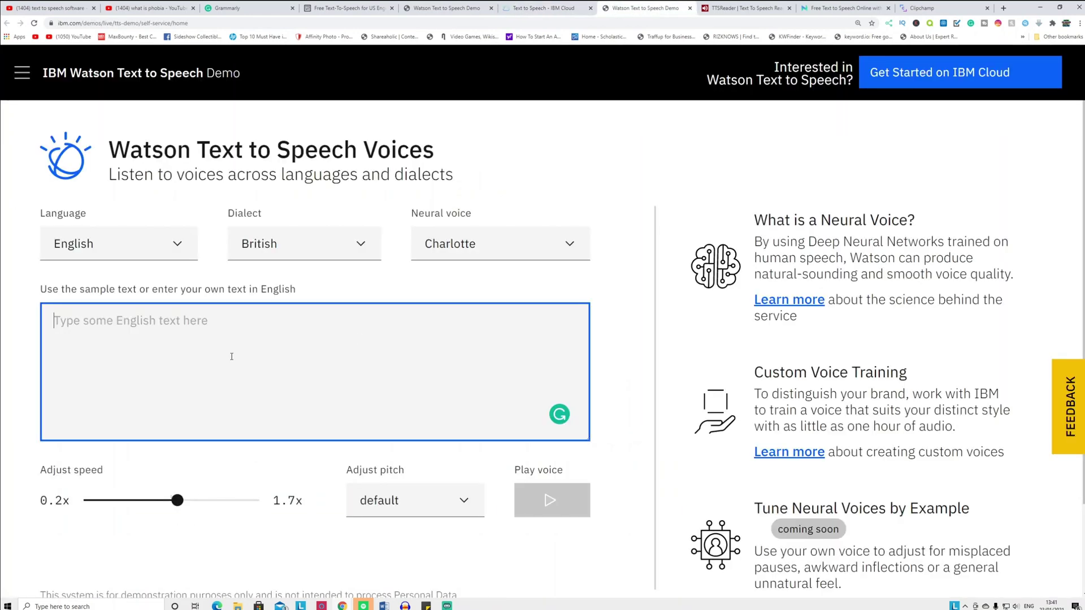
key("ctrl+v")
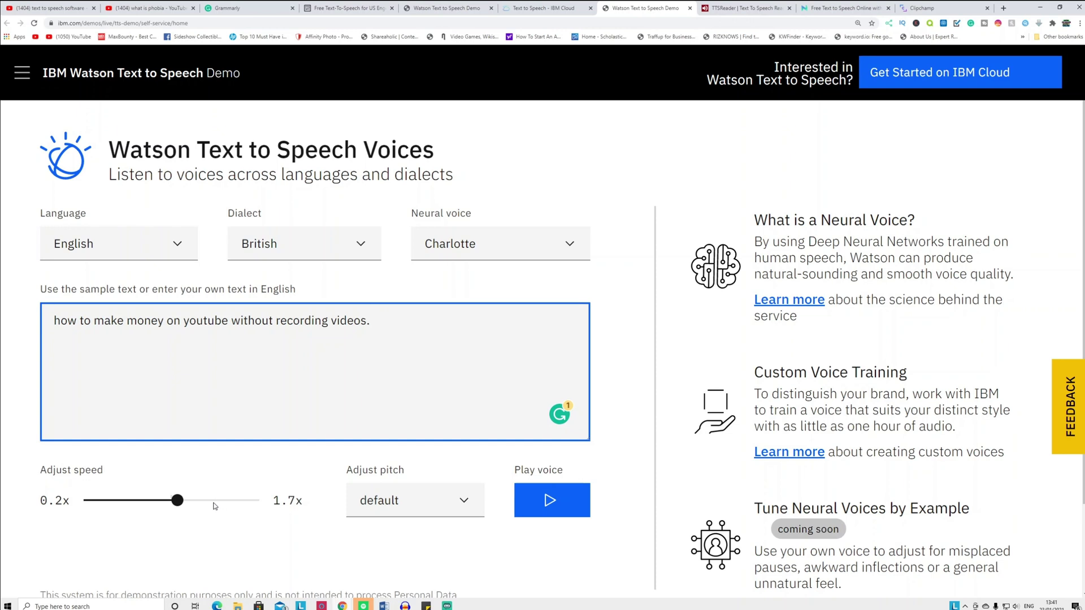
left_click(152, 242)
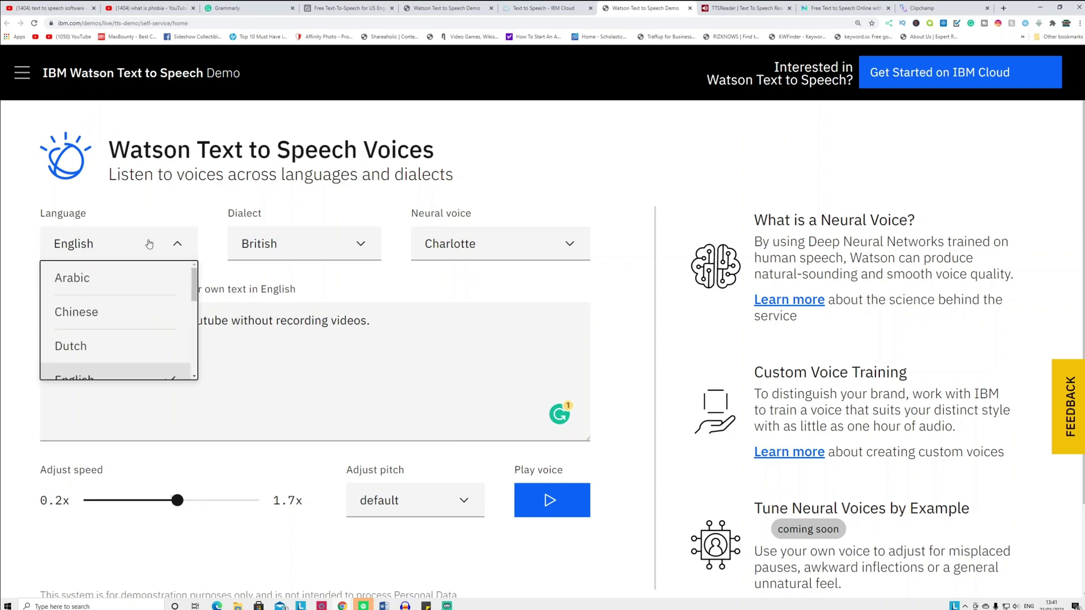
scroll(142, 345, "down", 5)
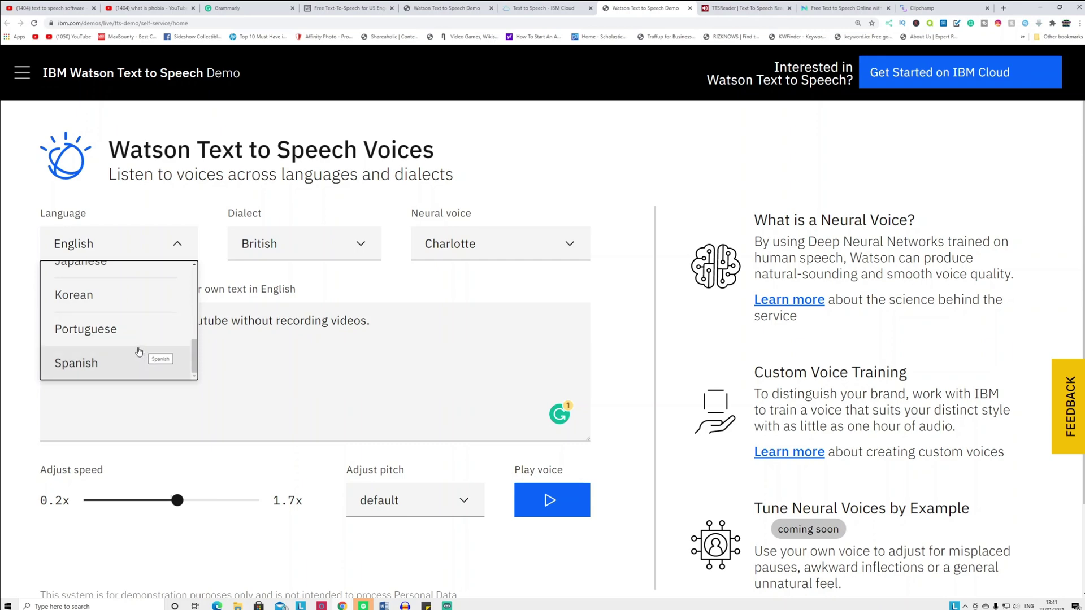
scroll(141, 352, "down", 2)
scroll(139, 355, "up", 5)
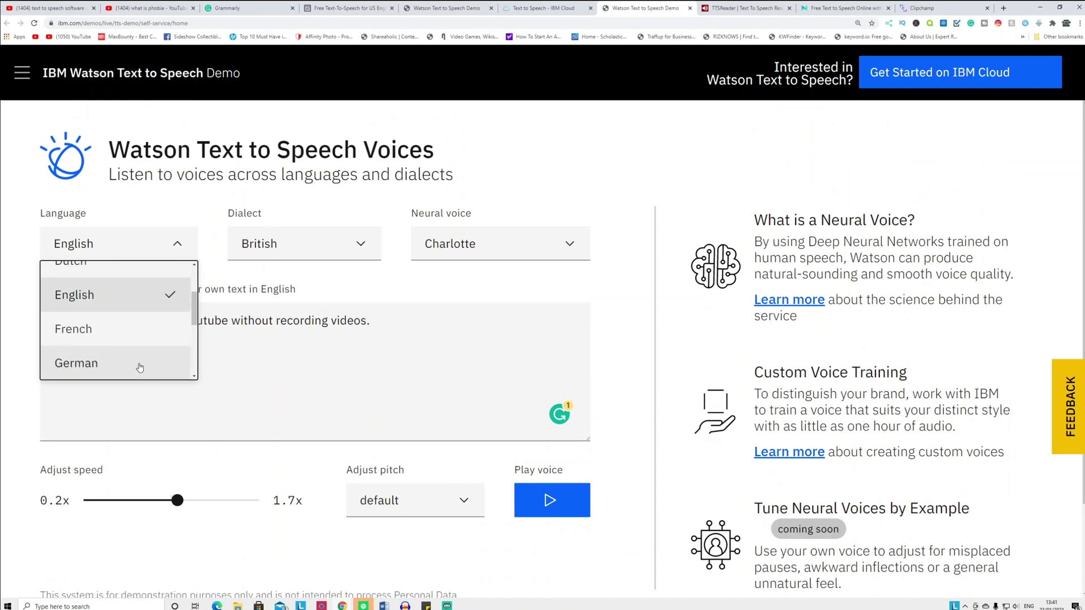
scroll(139, 365, "up", 3)
scroll(136, 322, "down", 4)
scroll(134, 328, "up", 1)
scroll(134, 329, "down", 2)
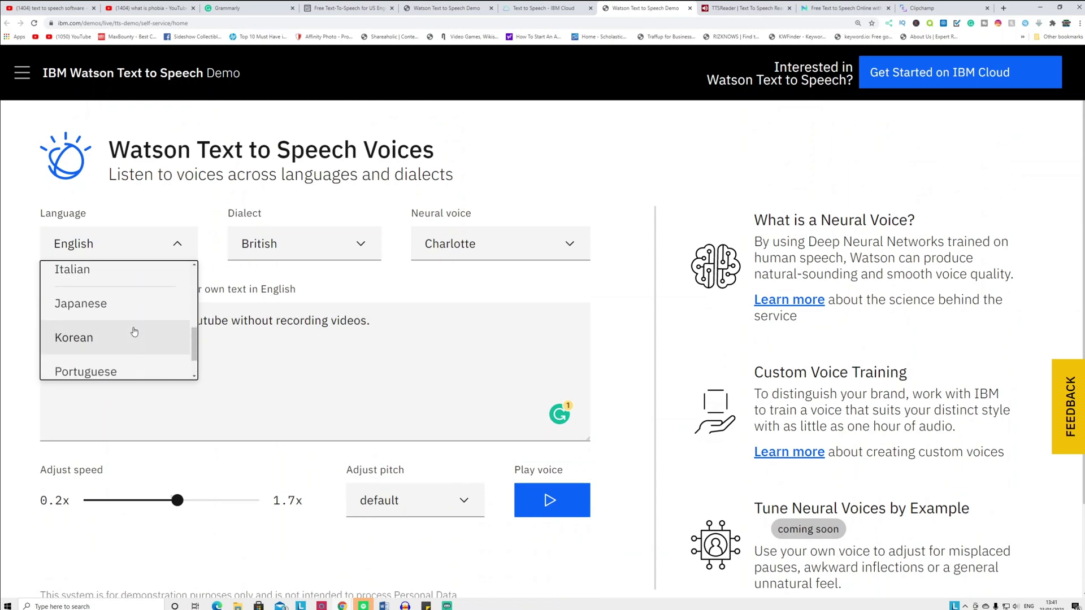
left_click(228, 281)
Set the dialect to American, keep the Olivia neural voice, and play the sentence.
left_click(279, 249)
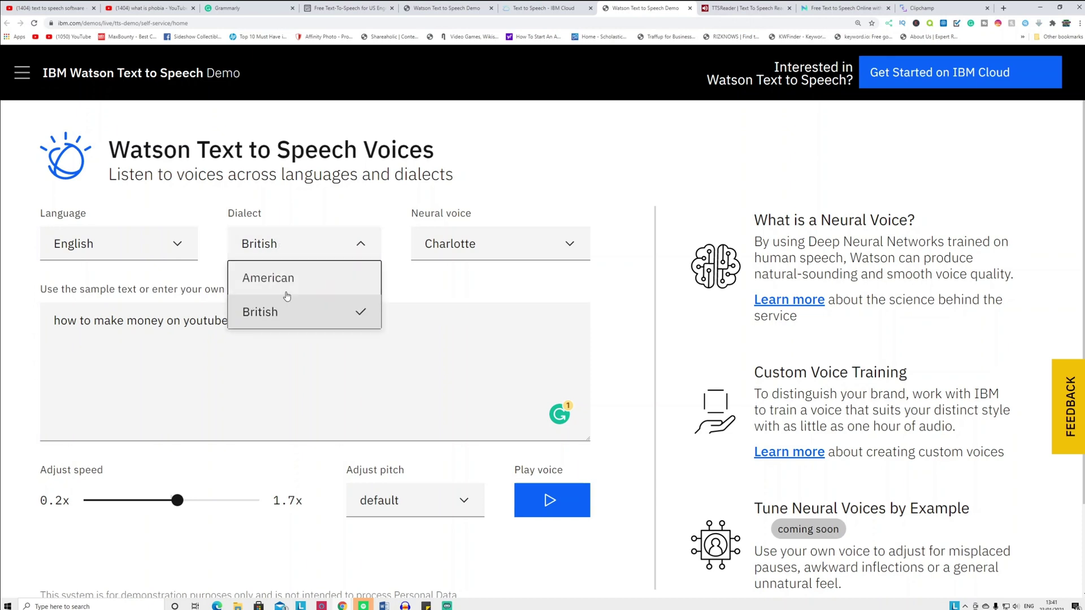
left_click(297, 276)
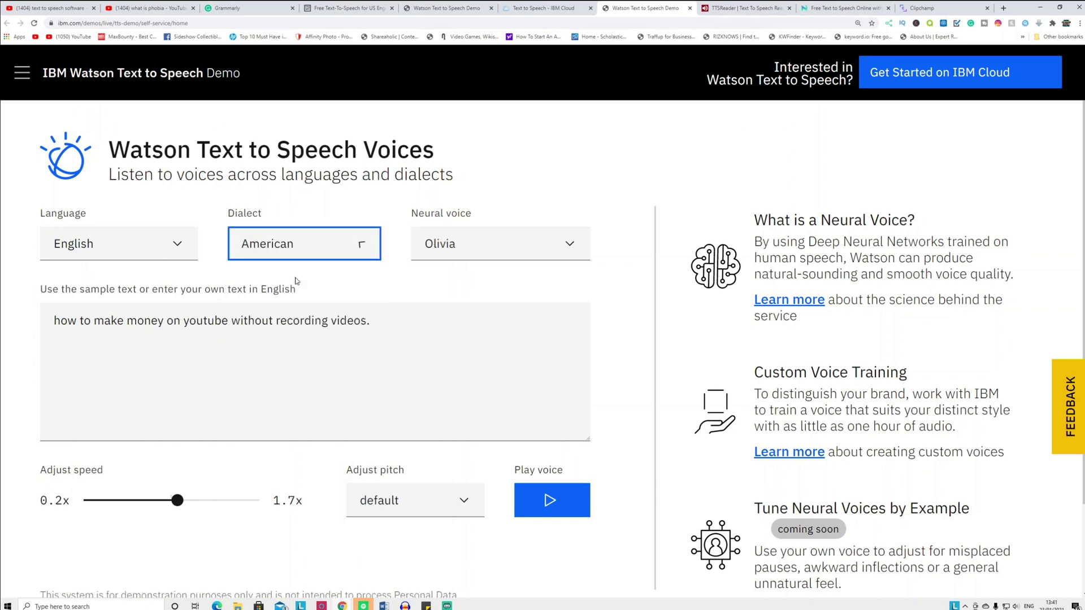
left_click(497, 245)
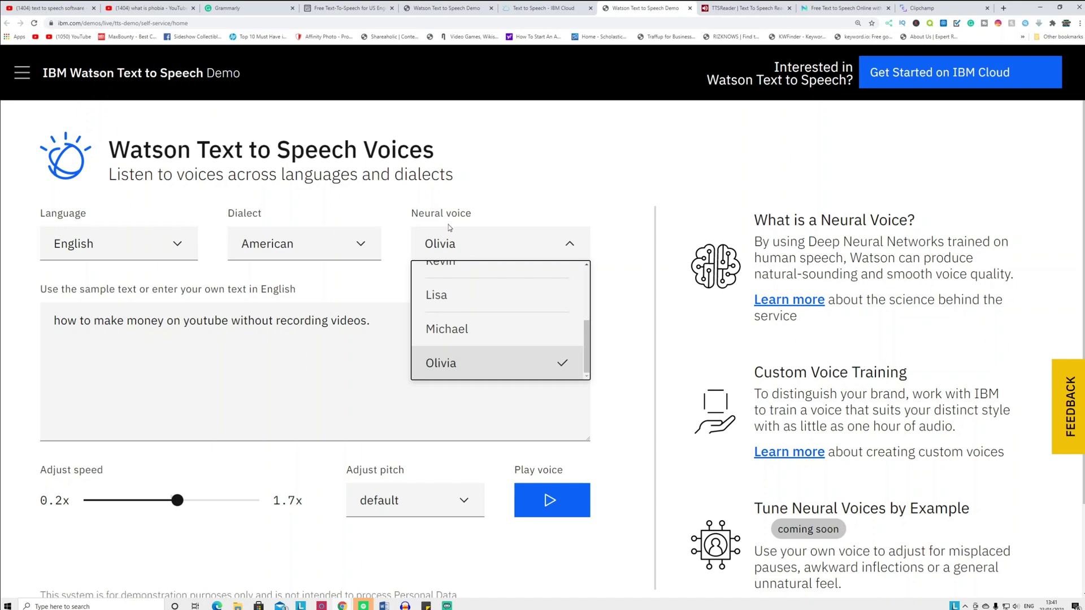
scroll(474, 348, "up", 1)
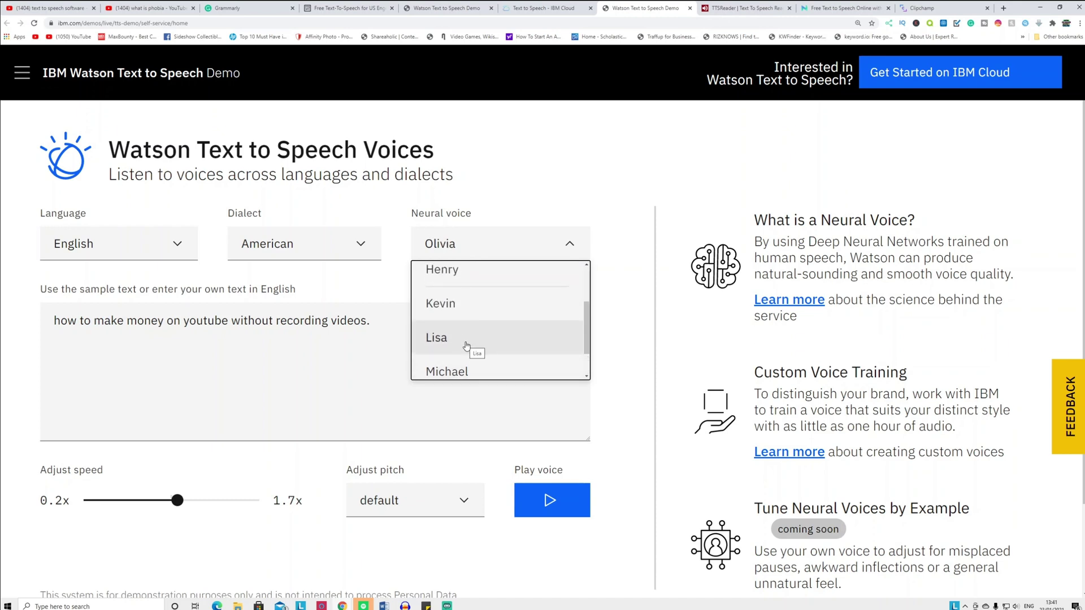
left_click(232, 472)
left_click(562, 503)
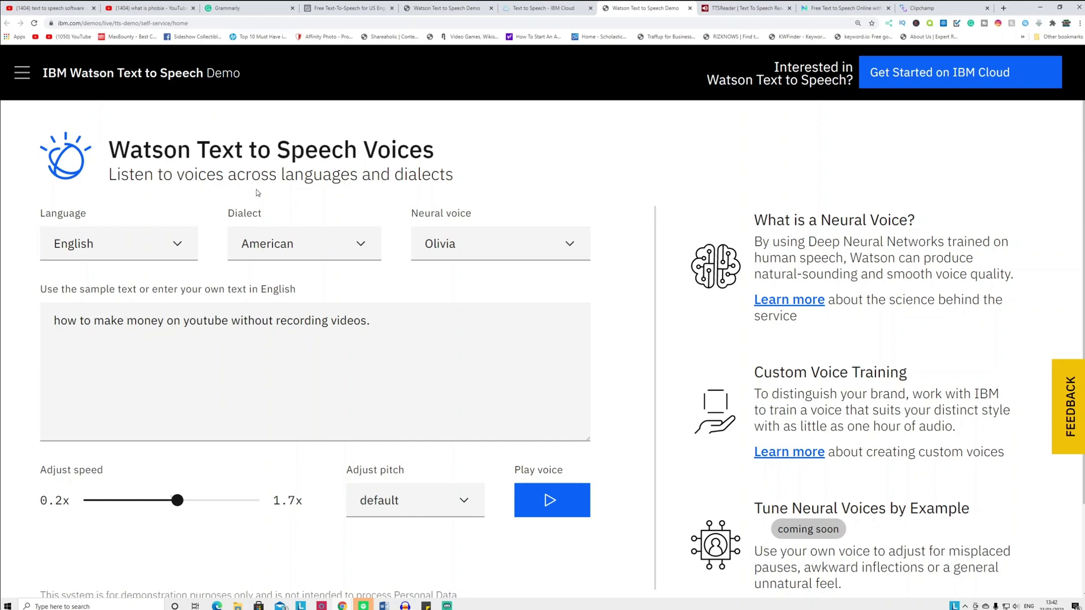
left_click(734, 12)
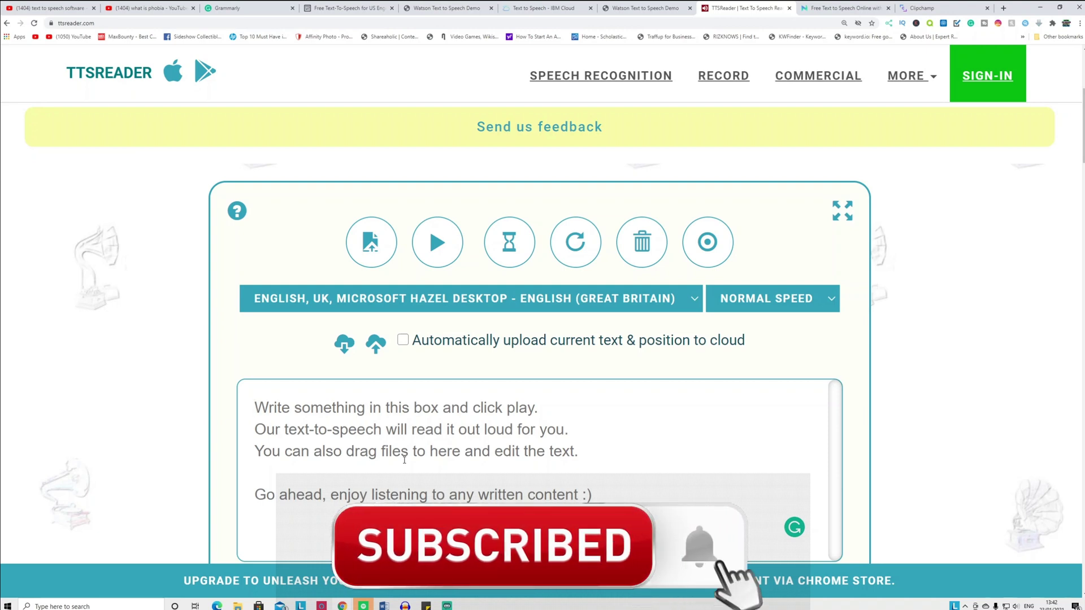
Replace TTSReader's sample text with the YouTube-money sentence and have it read aloud.
key("ctrl+a")
type("how to make money on youtube without recording videos.")
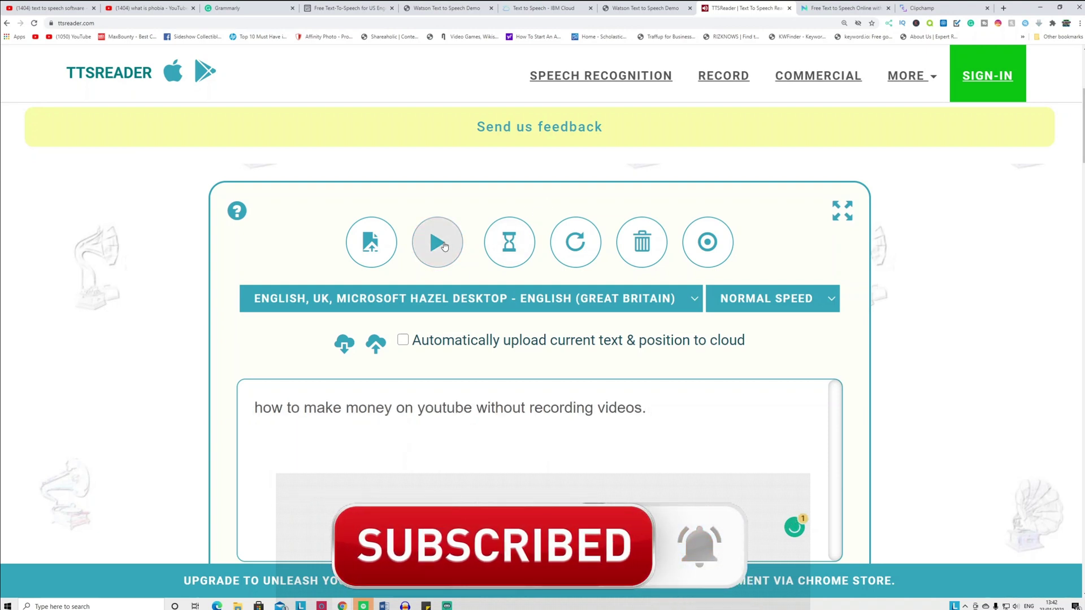
left_click(443, 245)
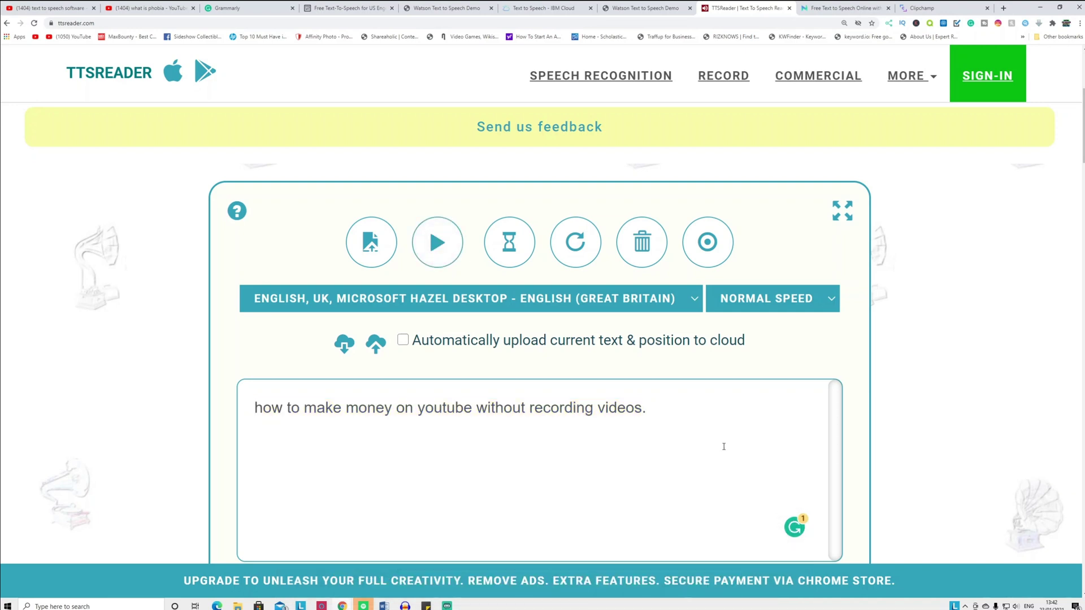
scroll(713, 442, "up", 5)
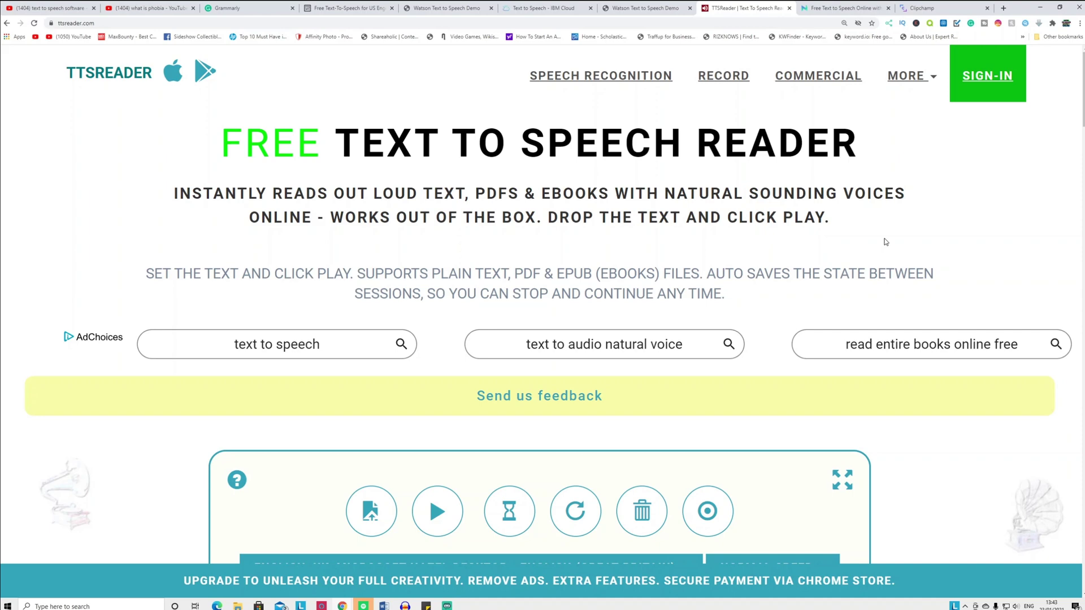
scroll(678, 265, "down", 3)
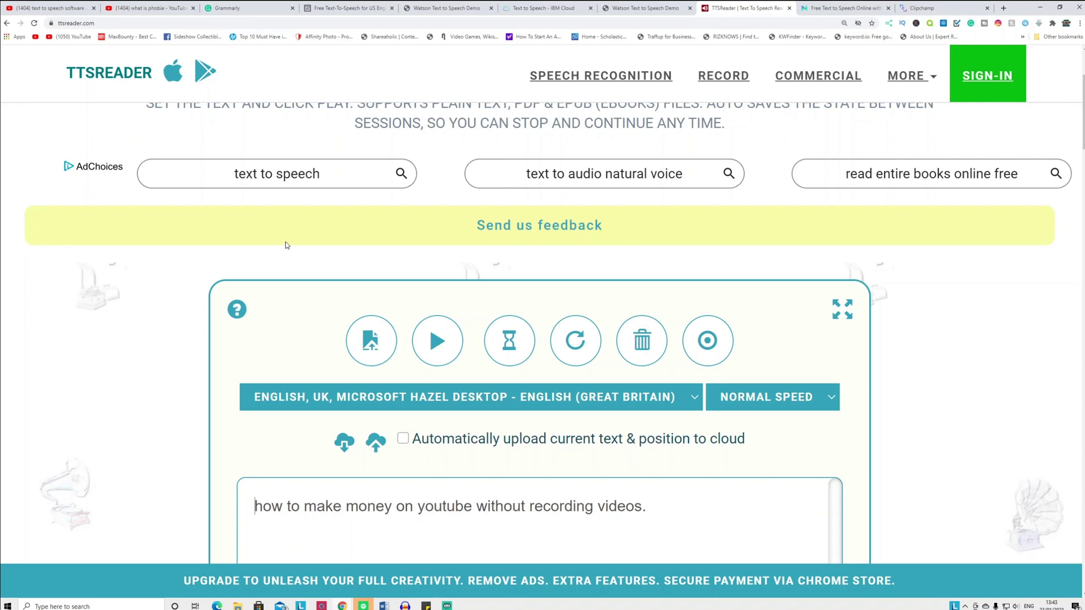
left_click(845, 9)
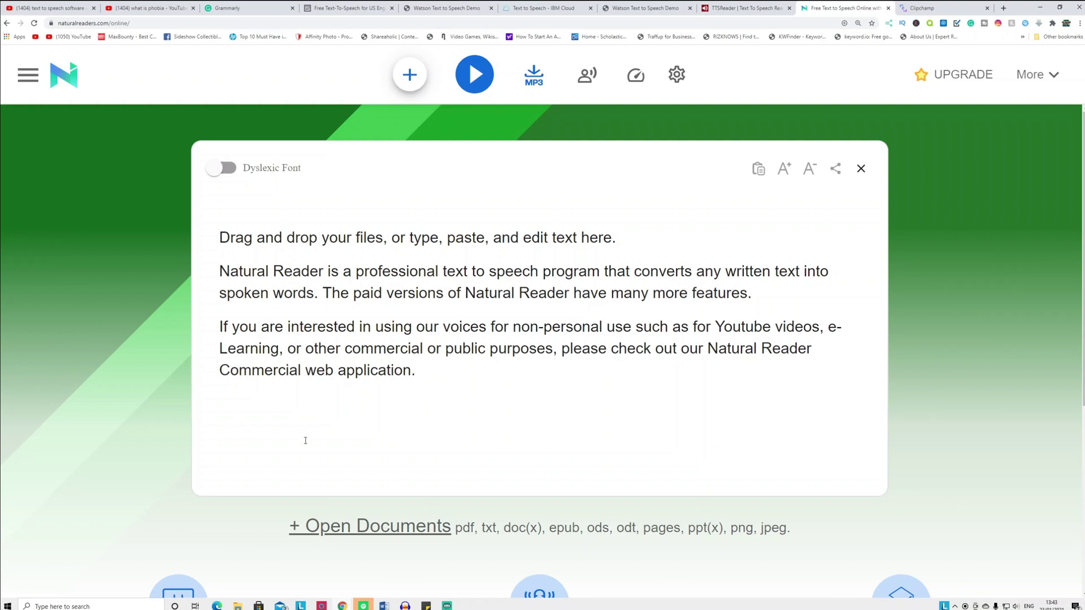
Replace NaturalReader's text with the YouTube-money sentence and play it aloud.
left_click(430, 340)
type("how to make money on youtube without recording videos.")
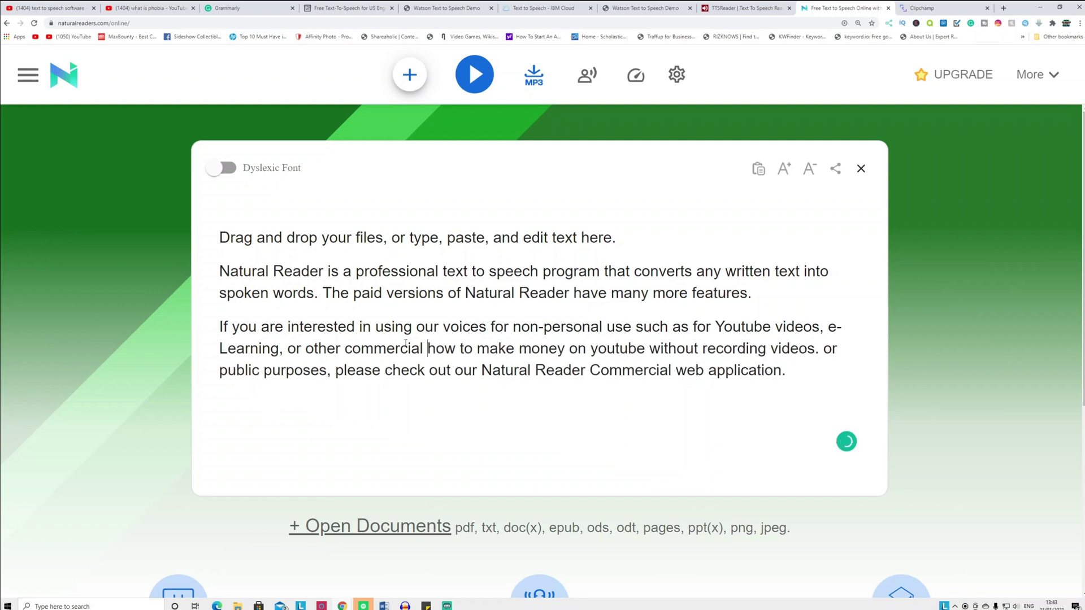
key("ctrl+a")
type("how to make money on youtube without recording videos.")
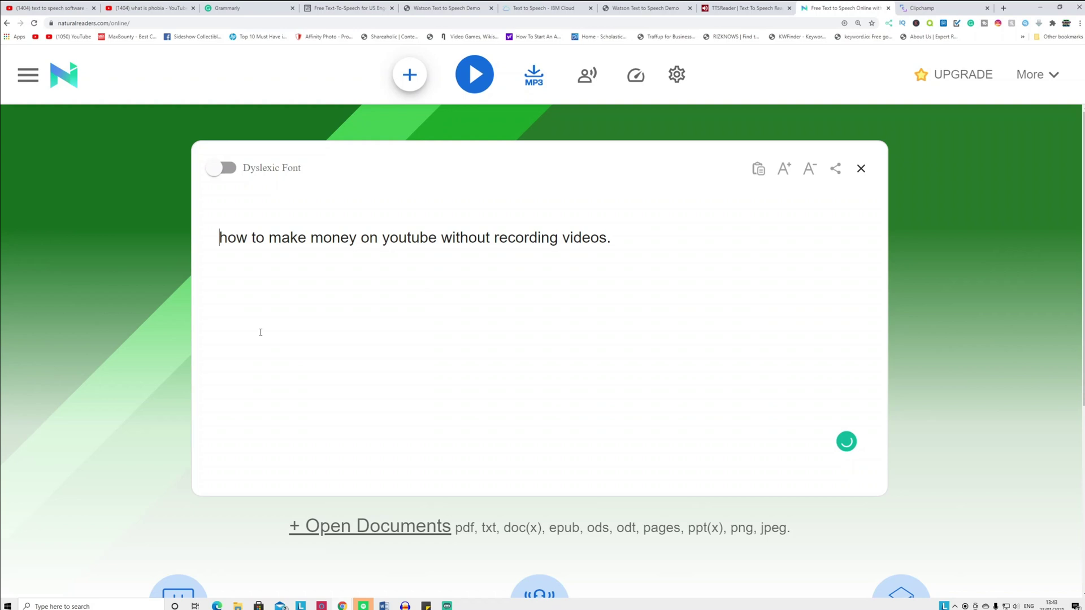
left_click(476, 77)
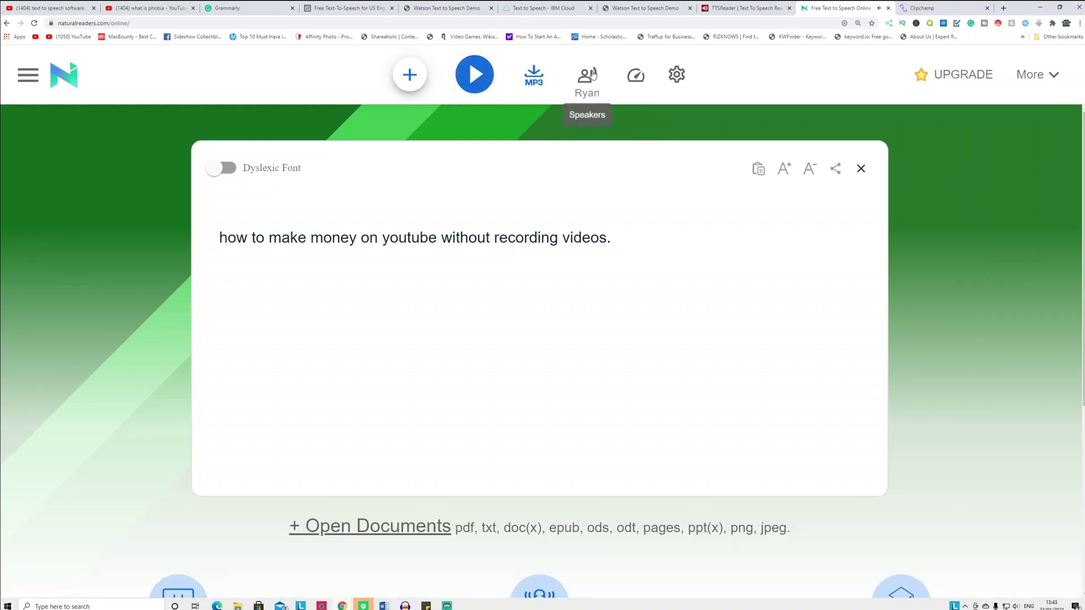
Browse NaturalReader's speaker list filtered to the Free voices, then close it.
left_click(586, 74)
scroll(743, 320, "down", 3)
scroll(743, 316, "down", 3)
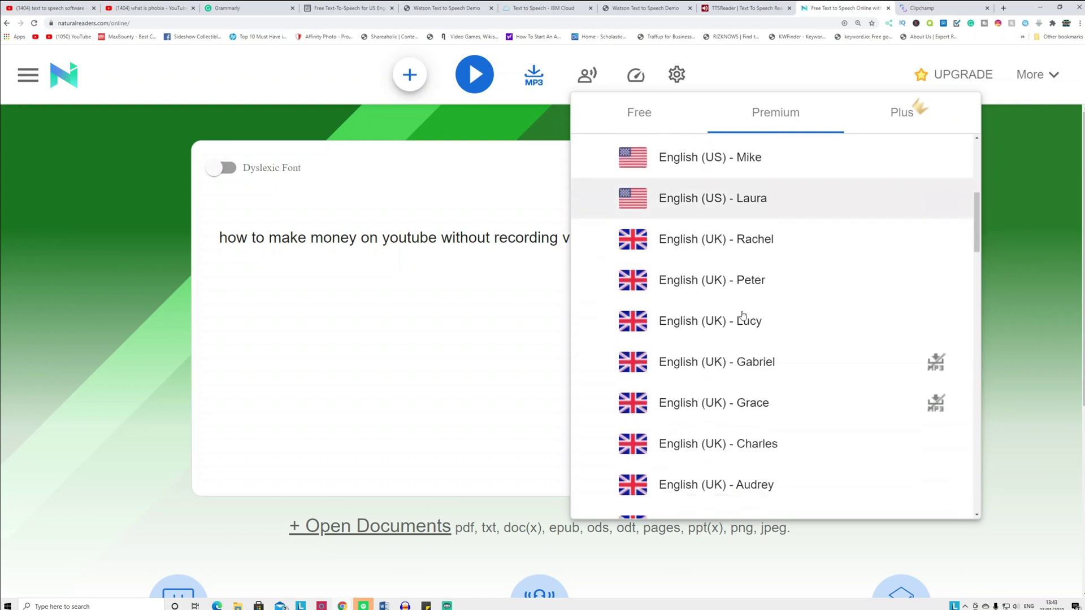
scroll(748, 318, "down", 3)
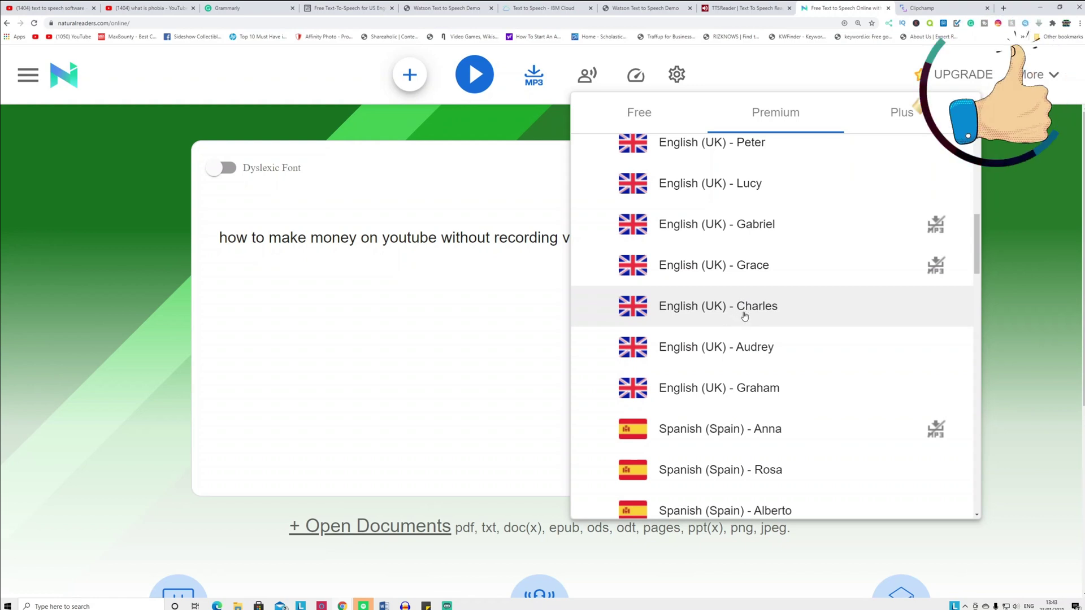
scroll(742, 305, "up", 8)
left_click(653, 129)
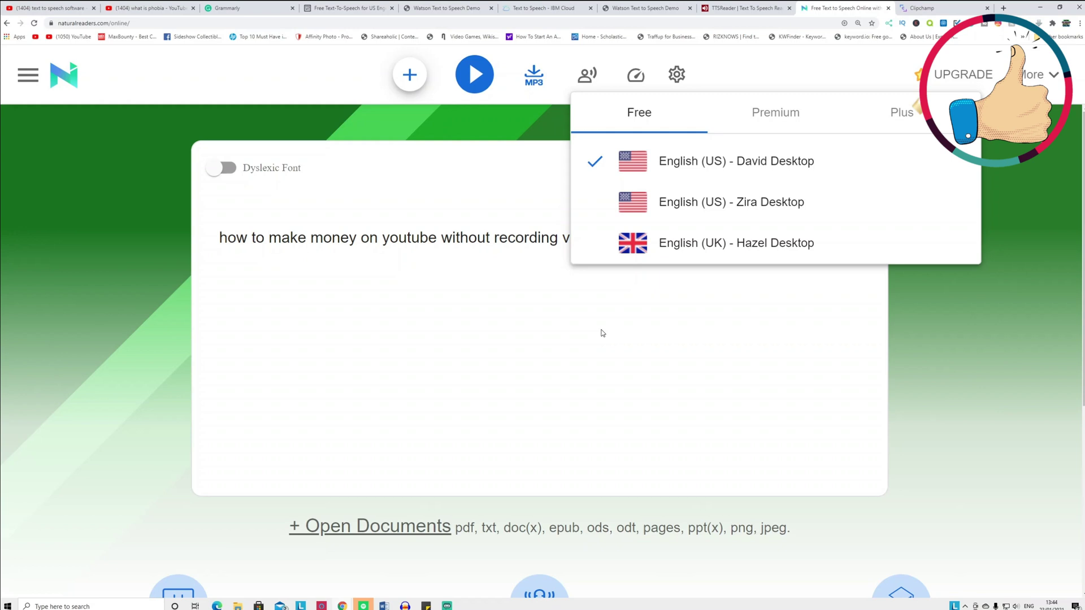
left_click(600, 339)
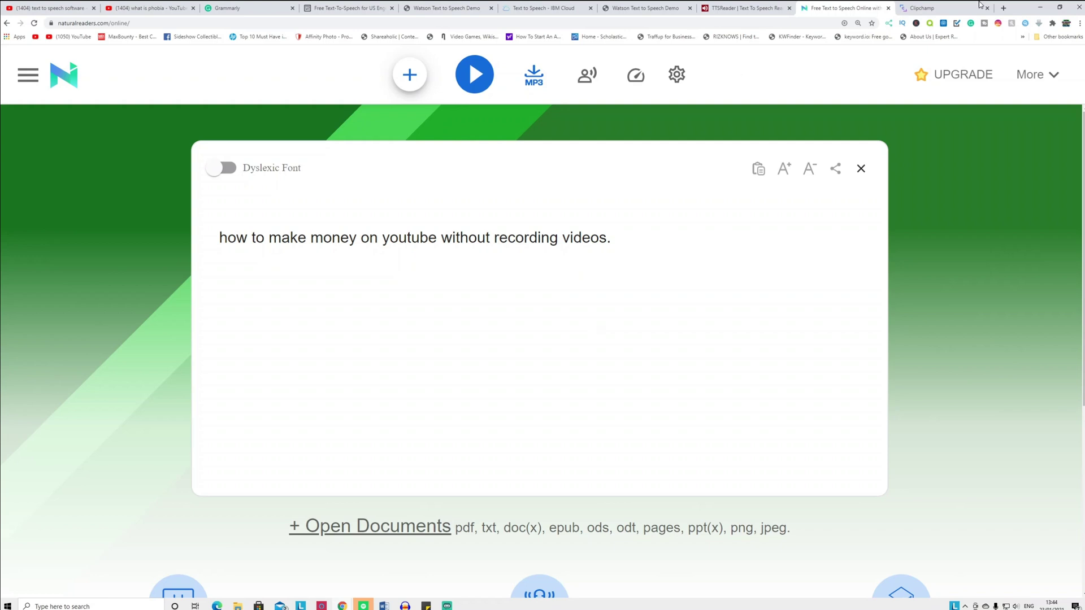
left_click(920, 9)
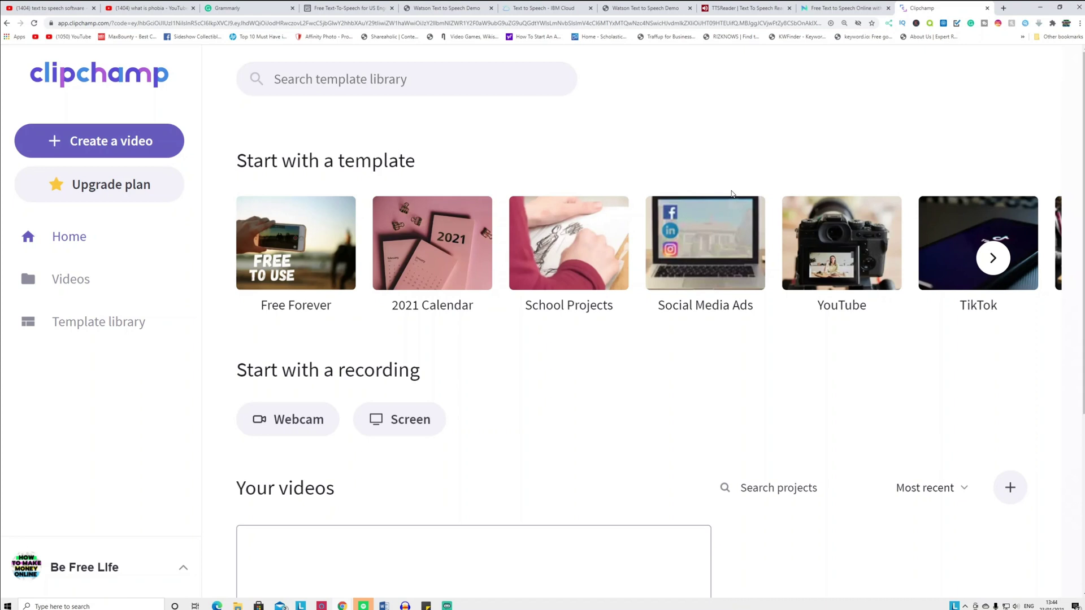
Start a new personal video project in Clipchamp using the Social format.
scroll(760, 167, "down", 2)
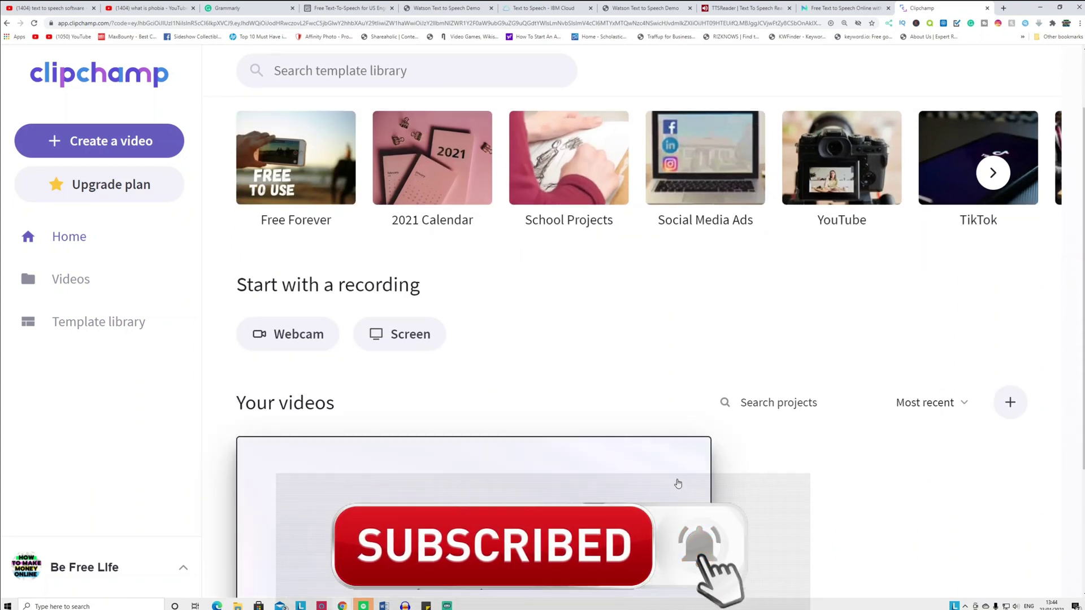
scroll(542, 448, "down", 2)
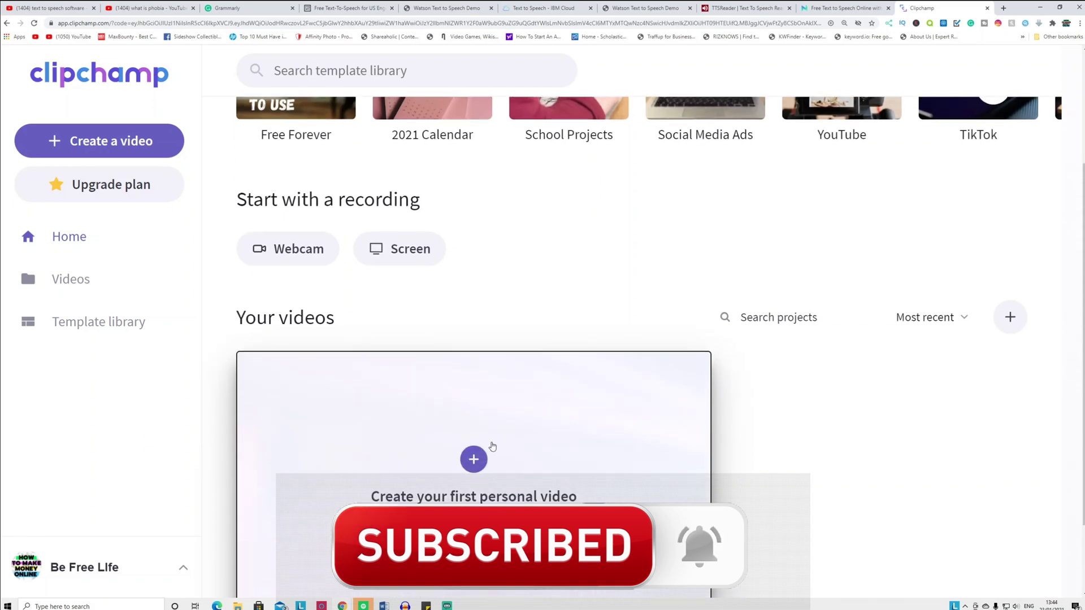
left_click(515, 485)
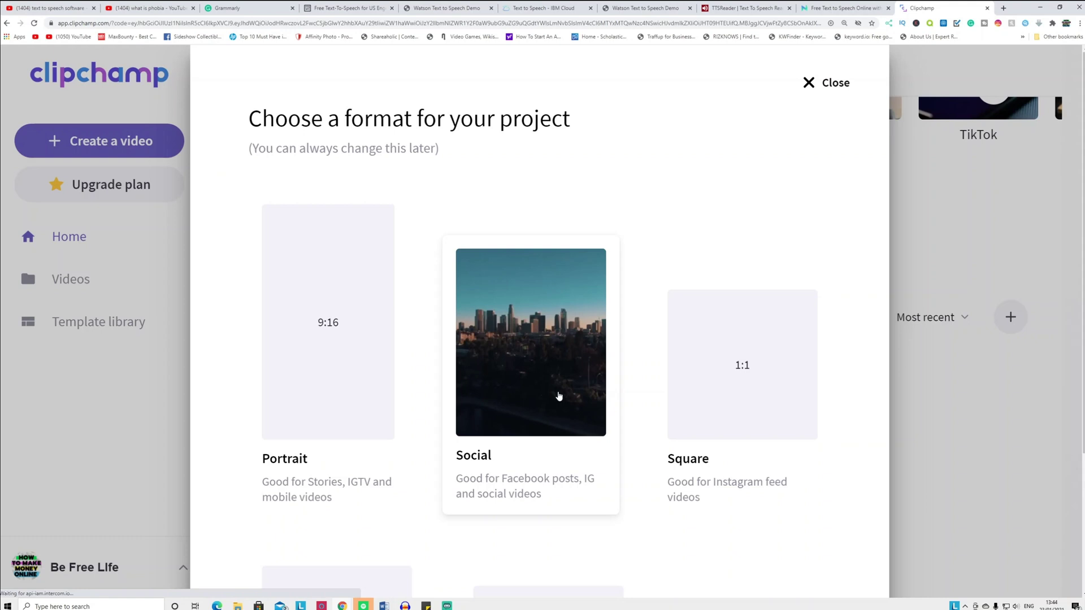
left_click(552, 393)
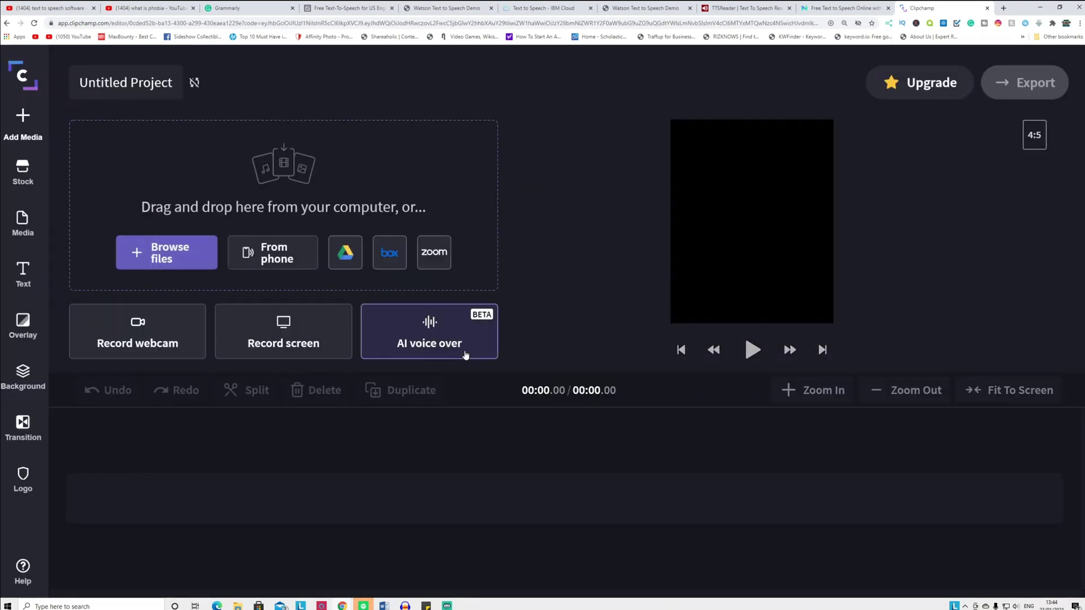
Generate an AI voice-over of the pasted sentence and add it to the media library.
left_click(431, 345)
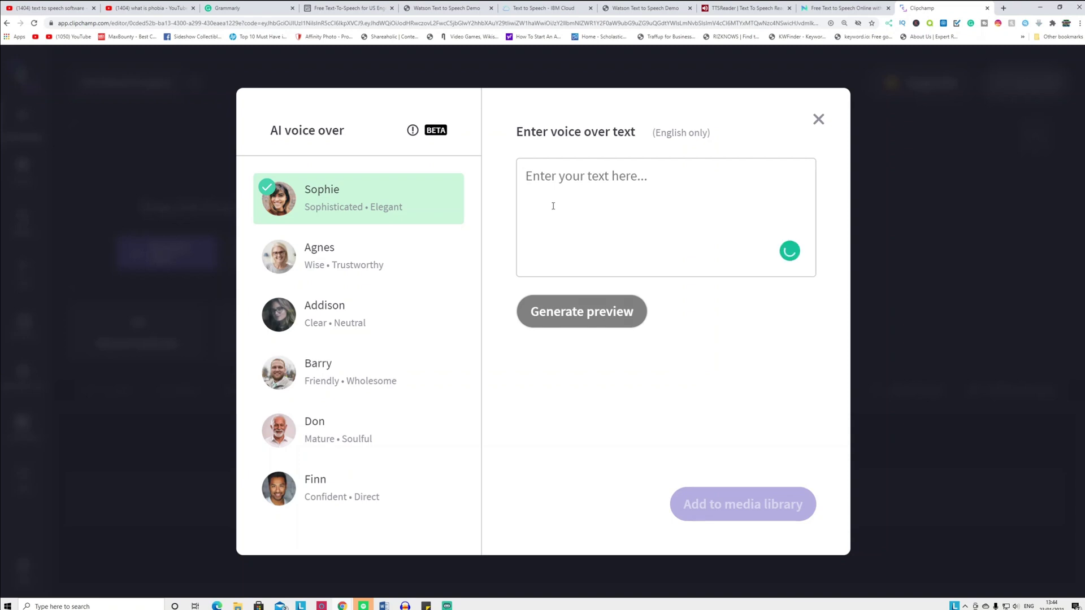
type("how to make money on youtube without recording videos.")
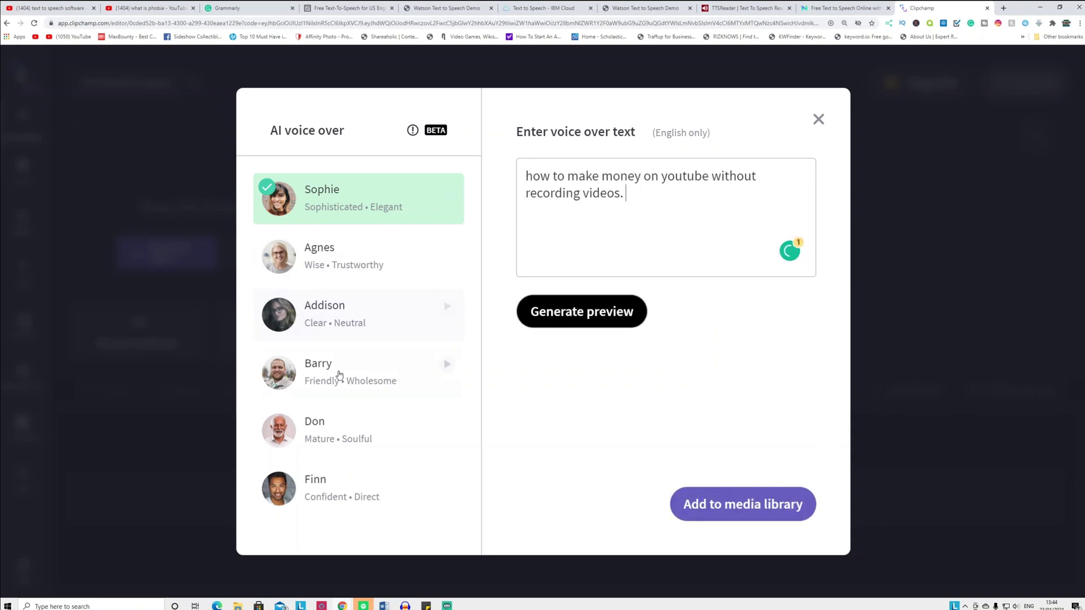
left_click(586, 319)
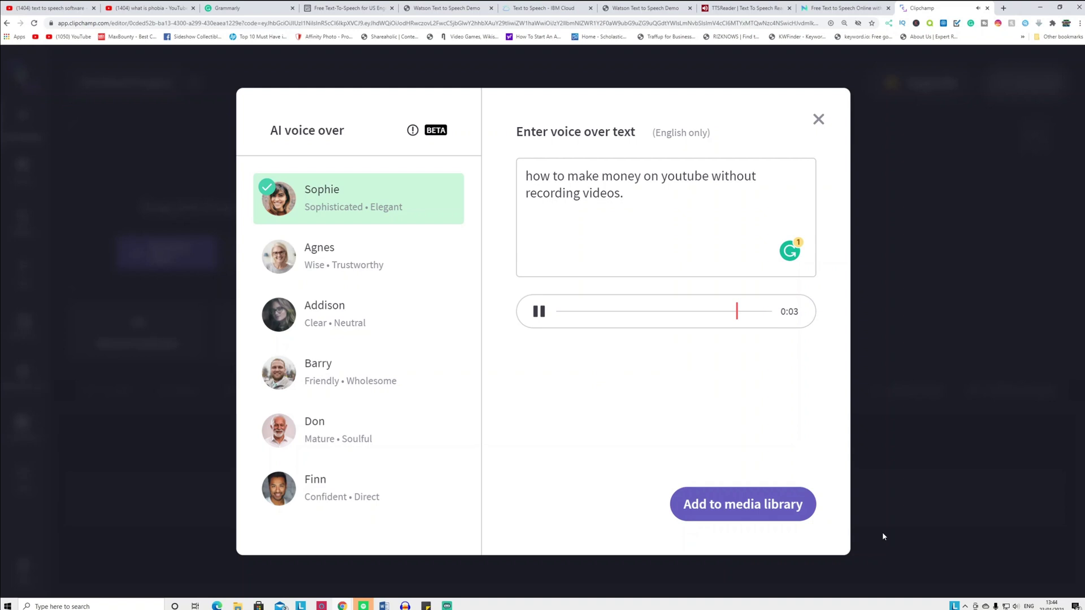
left_click(728, 510)
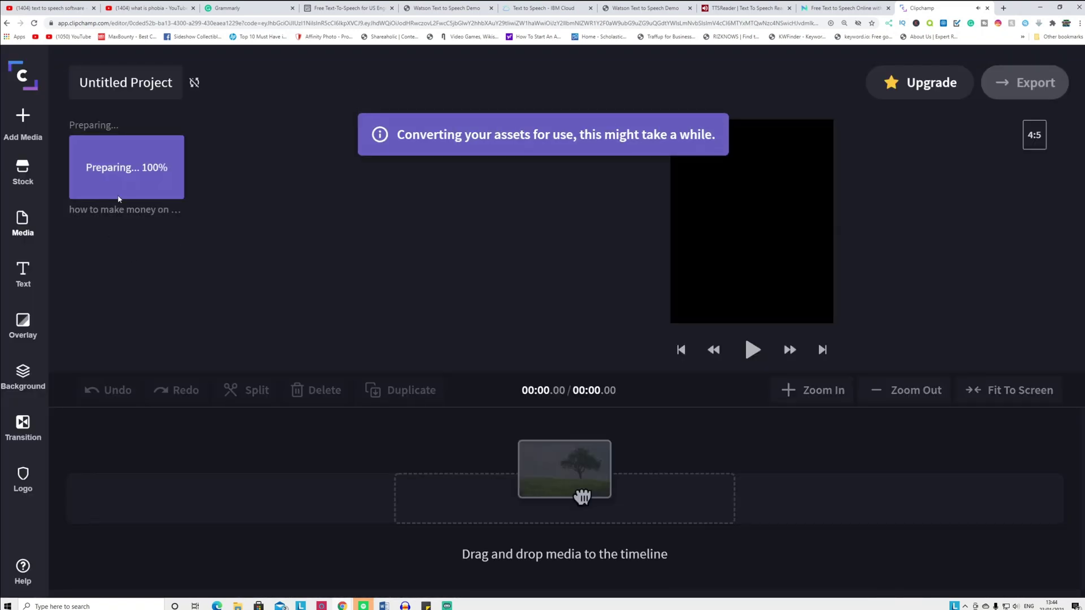
Drag the 3-second voice-over clip onto the timeline and bring up the 480p export options.
left_click_drag(161, 175, 163, 523)
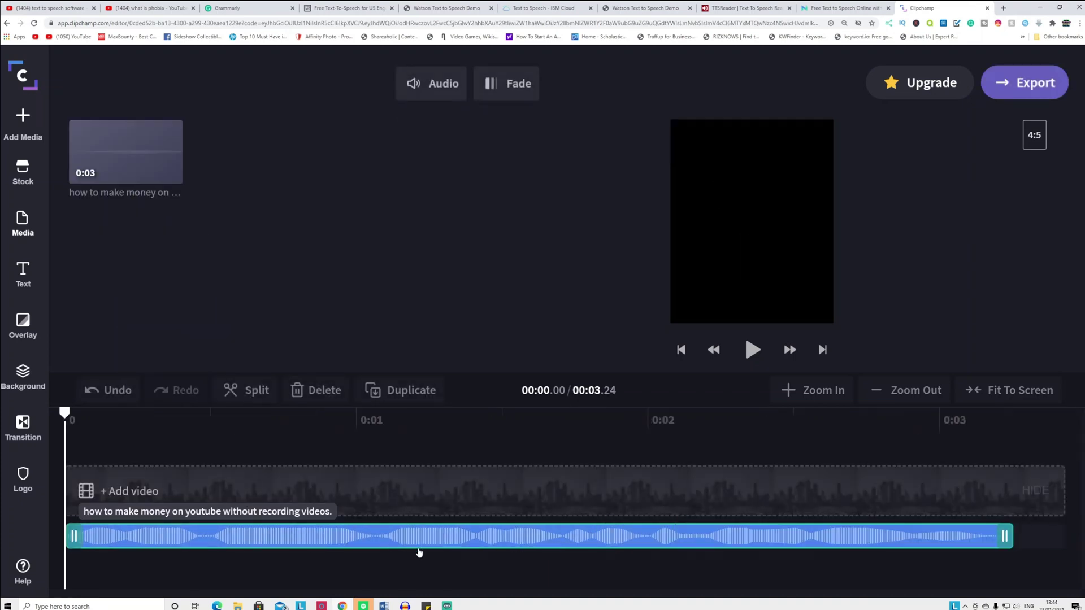
left_click(1030, 89)
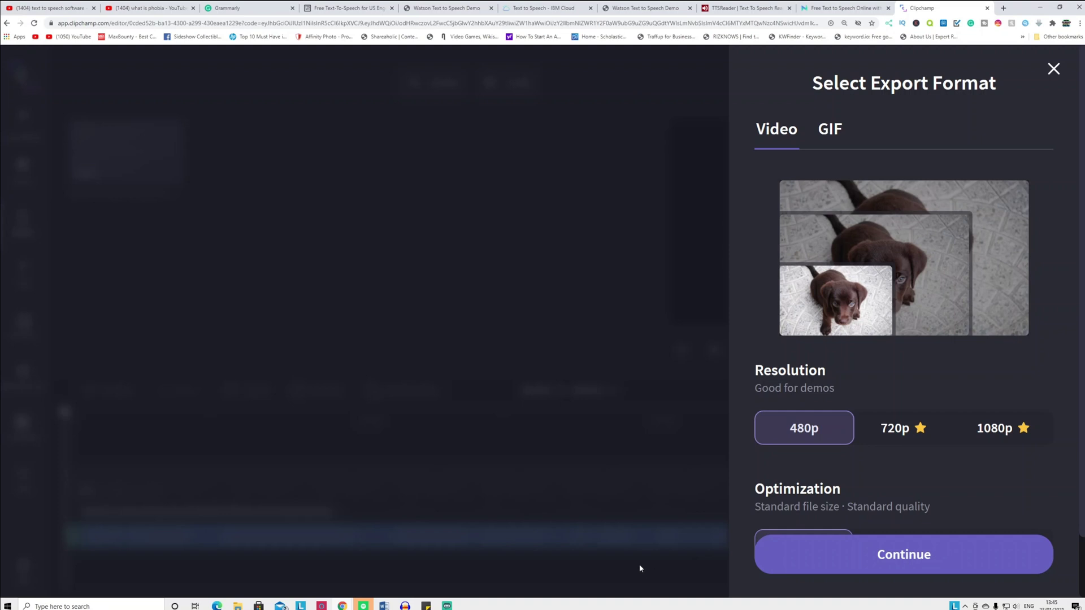
left_click(833, 9)
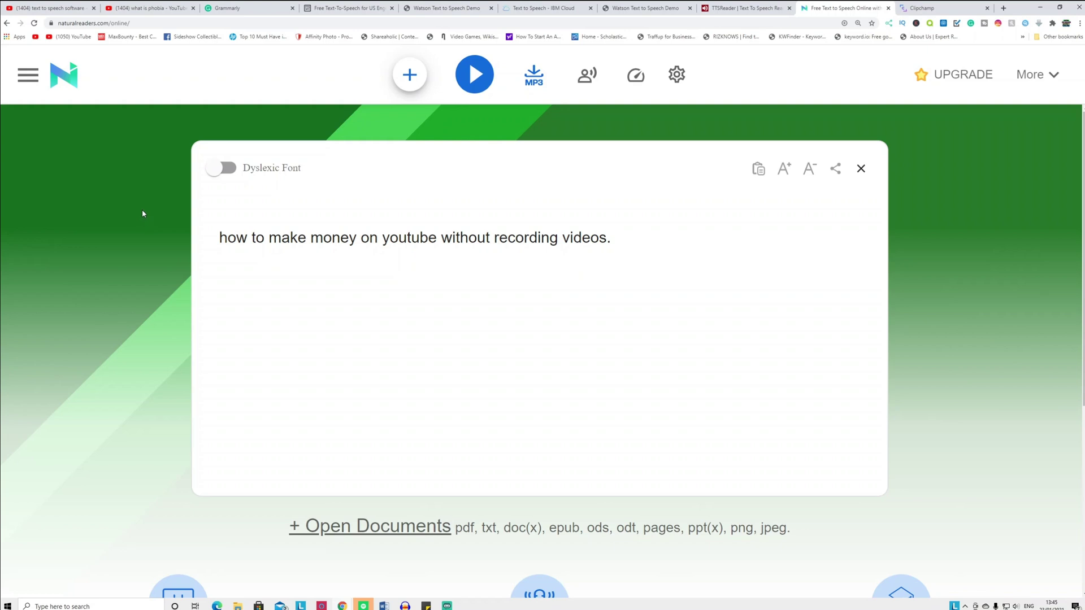
Glance at the Watson demo, return to NaturalReader, then bring up an empty Audacity project.
left_click(441, 9)
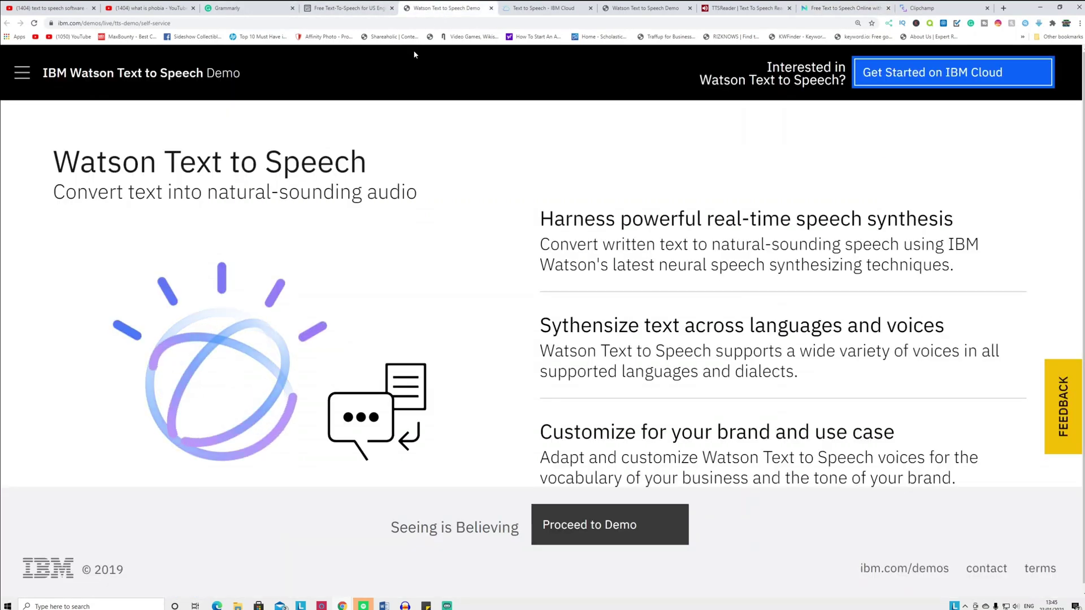
left_click(821, 9)
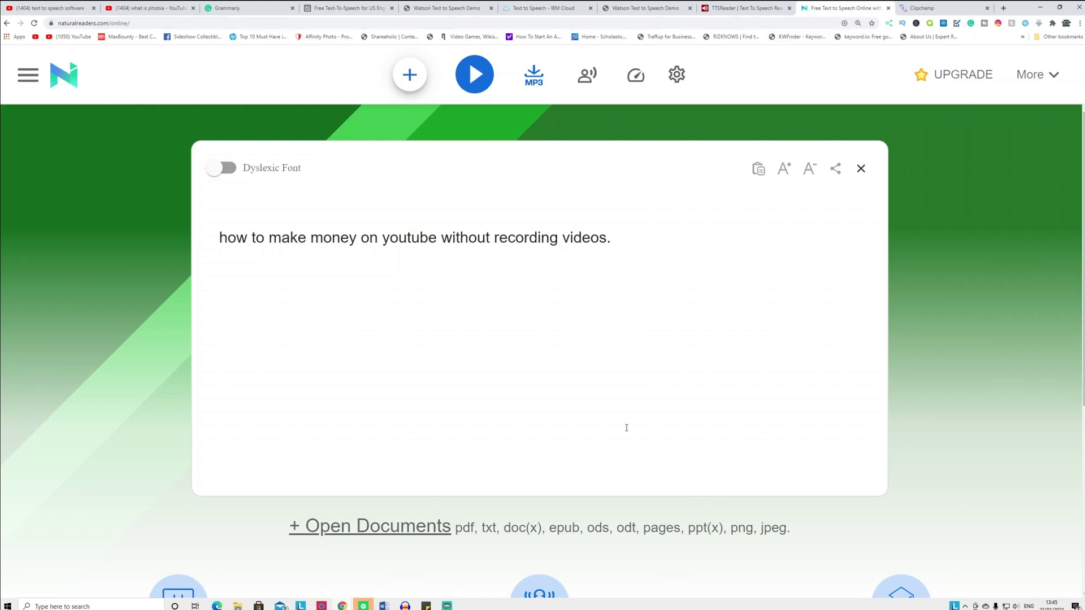
left_click(405, 606)
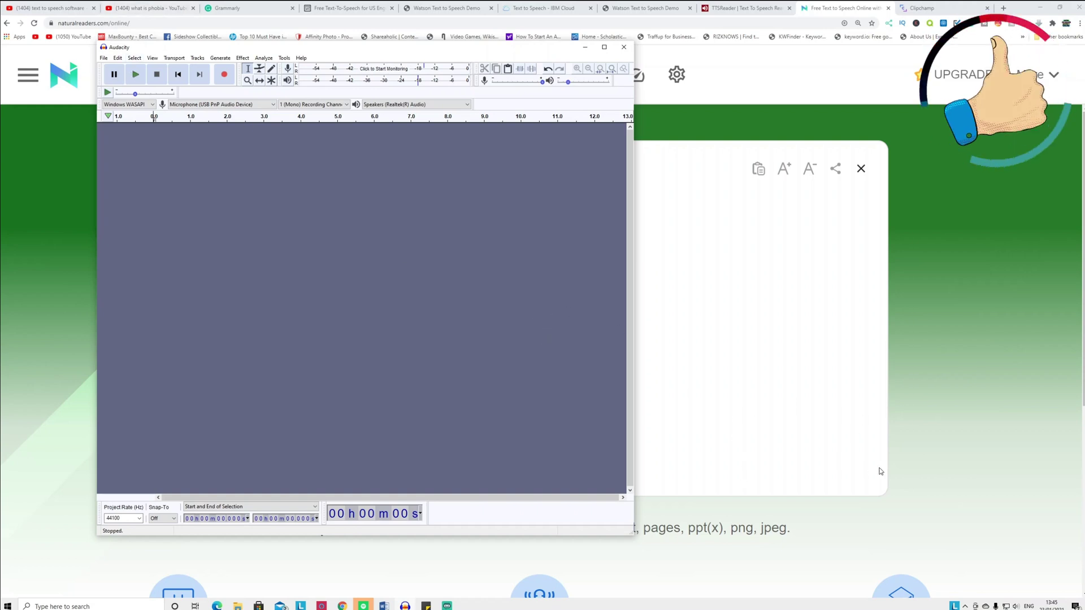
Set the Windows playback device to Speakers (Realtek(R) Audio).
left_click(745, 484)
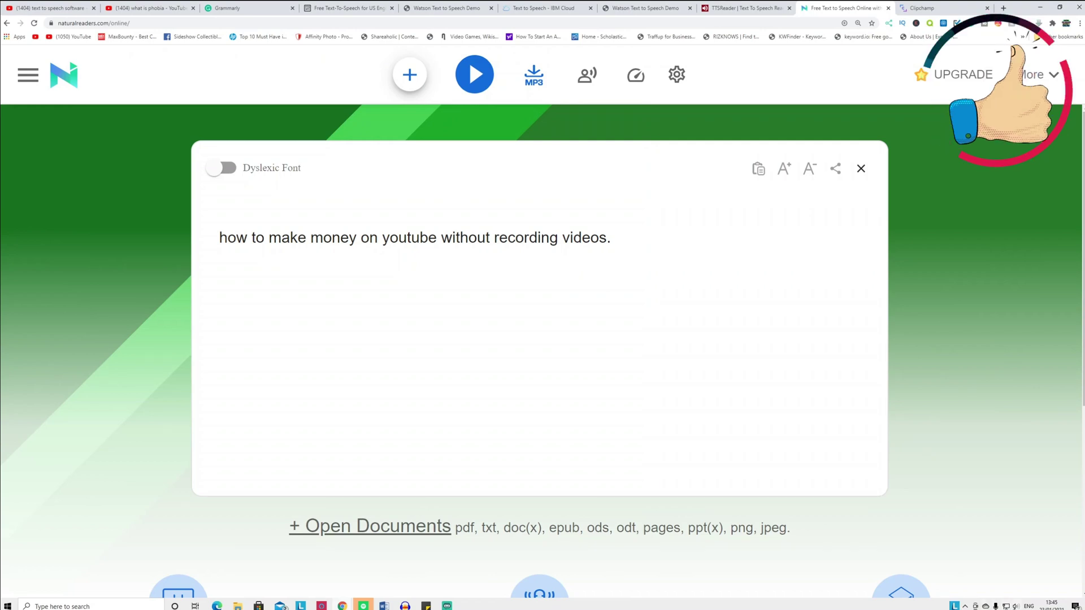
left_click(1016, 607)
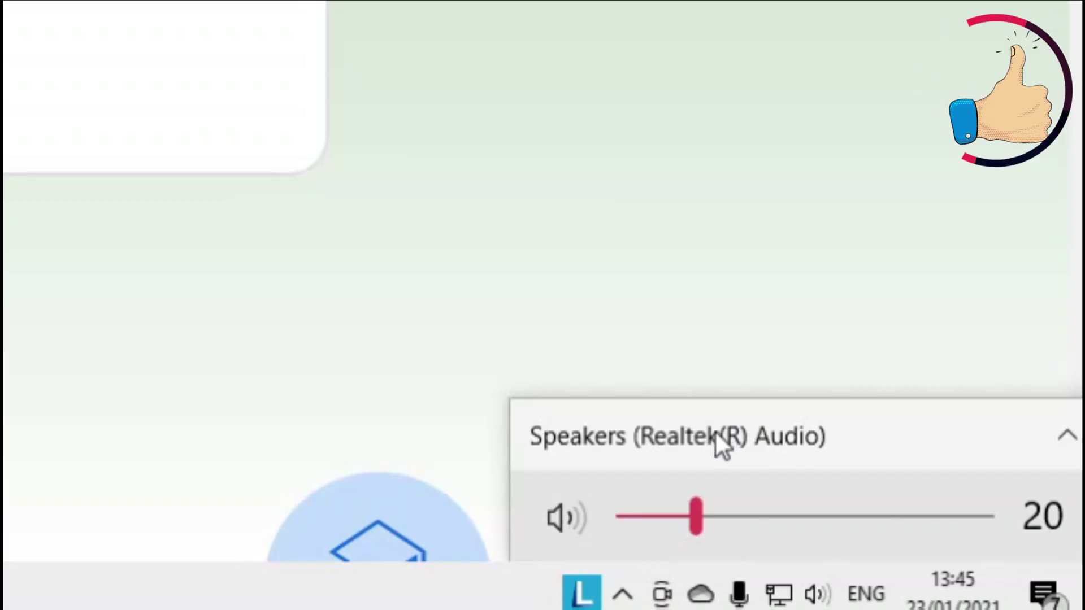
left_click(714, 430)
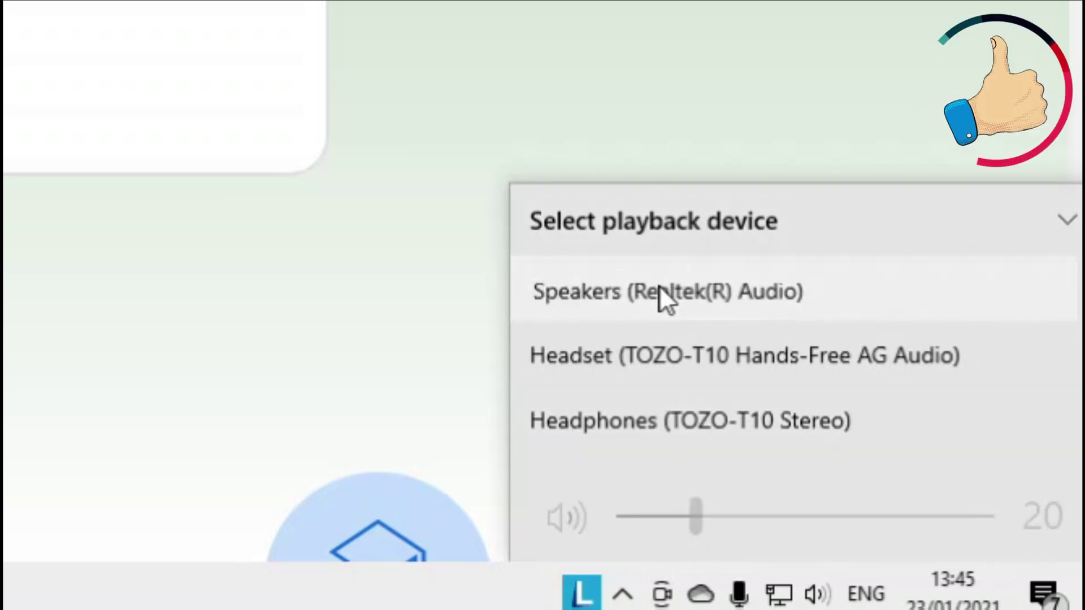
left_click(659, 289)
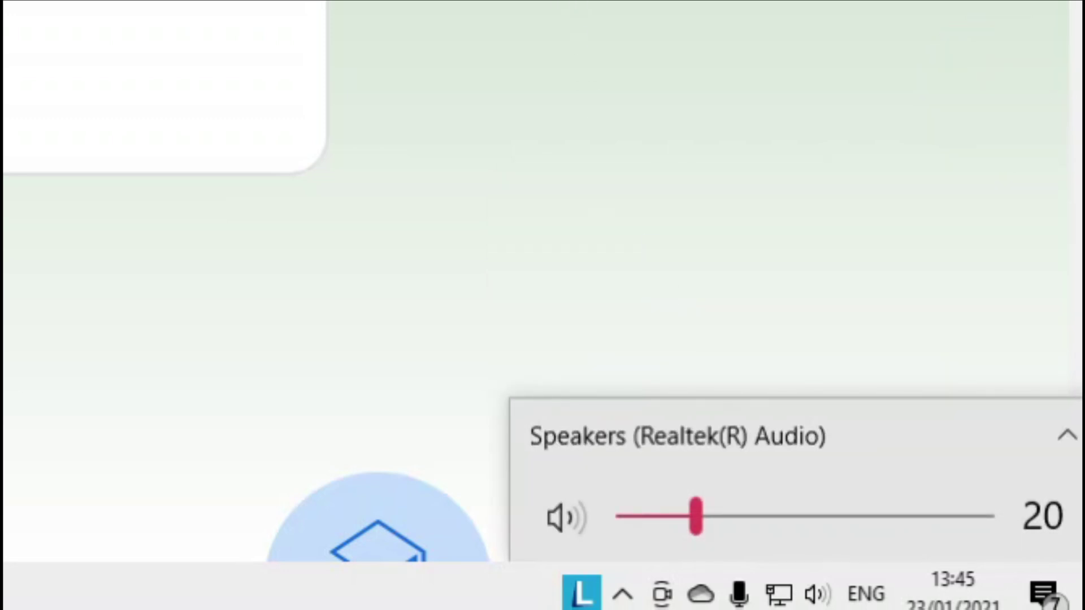
key("Escape")
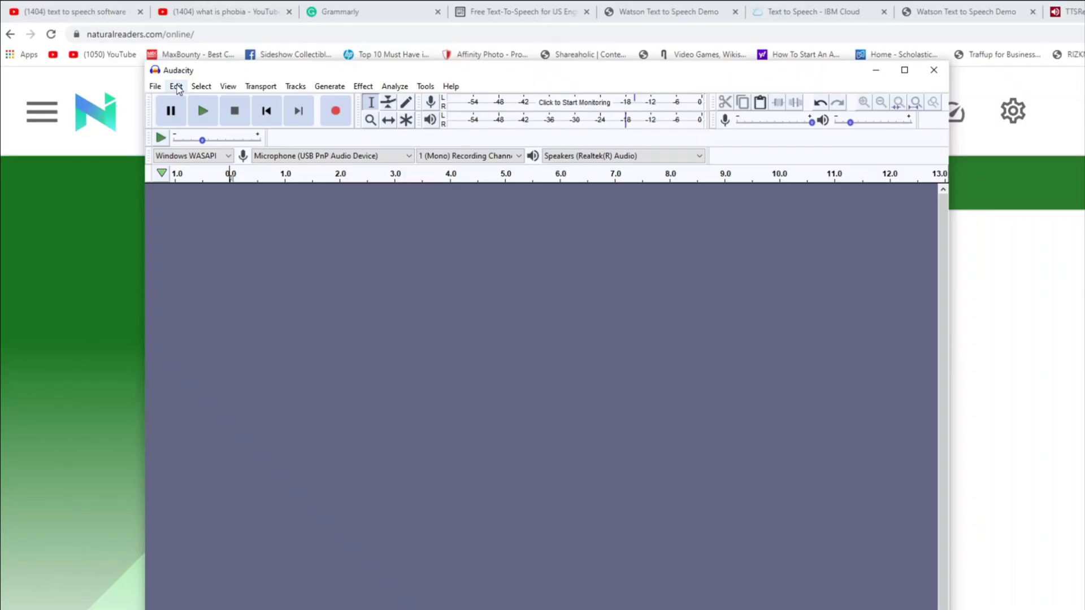
Keep Windows WASAPI as Audacity's audio host in Device preferences, then start recording.
left_click(177, 87)
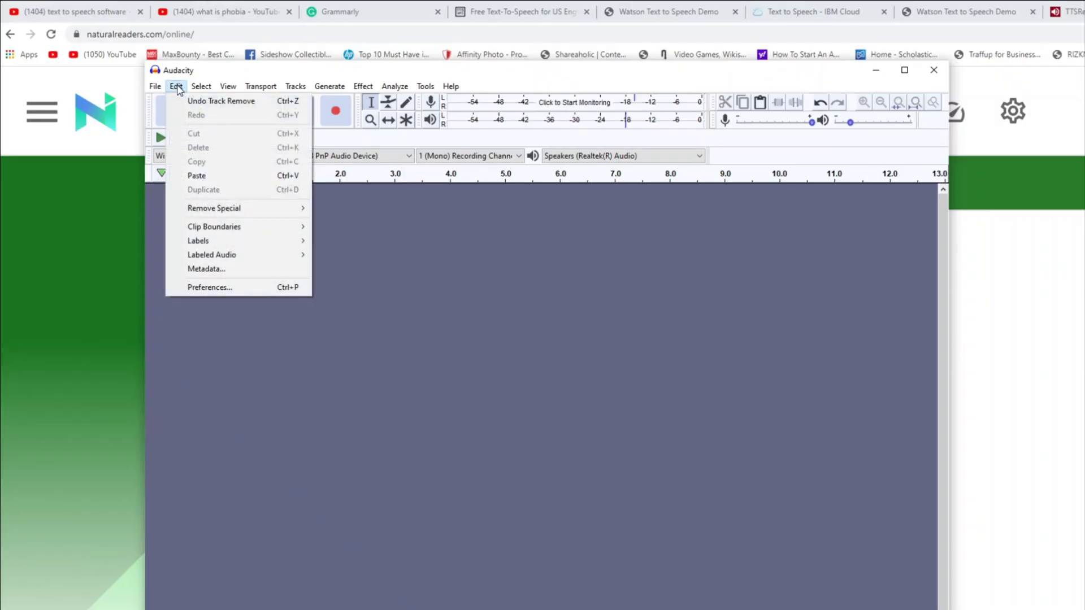
left_click(219, 290)
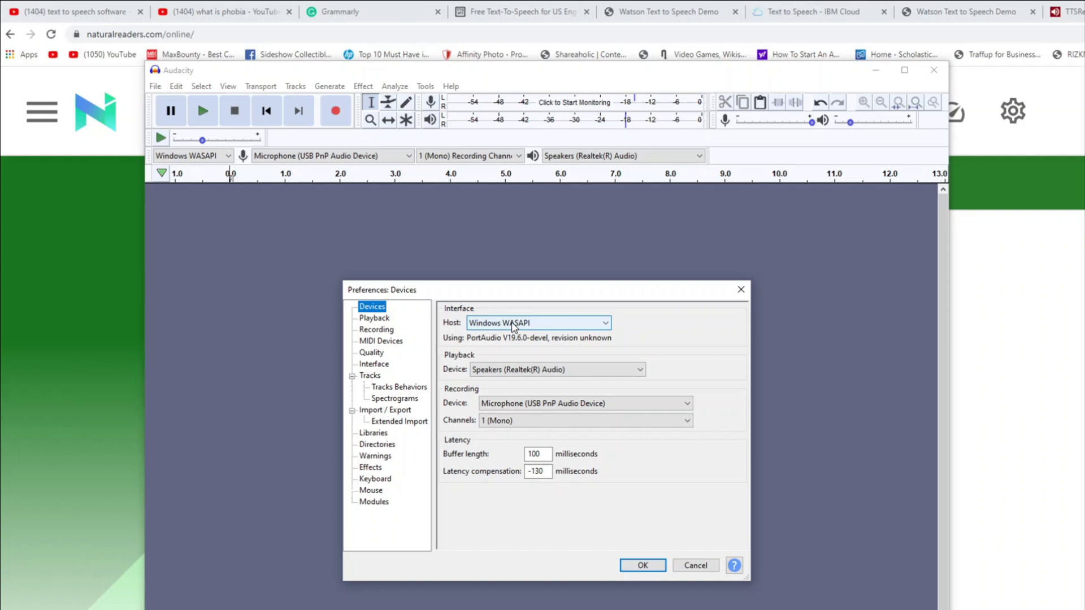
left_click(513, 327)
left_click(503, 356)
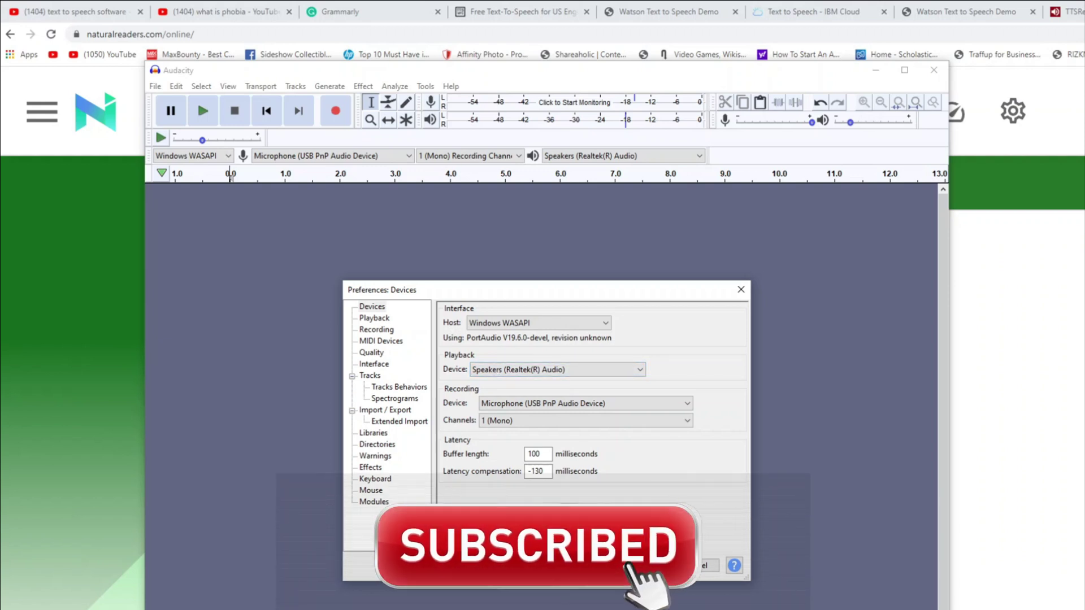
key("Return")
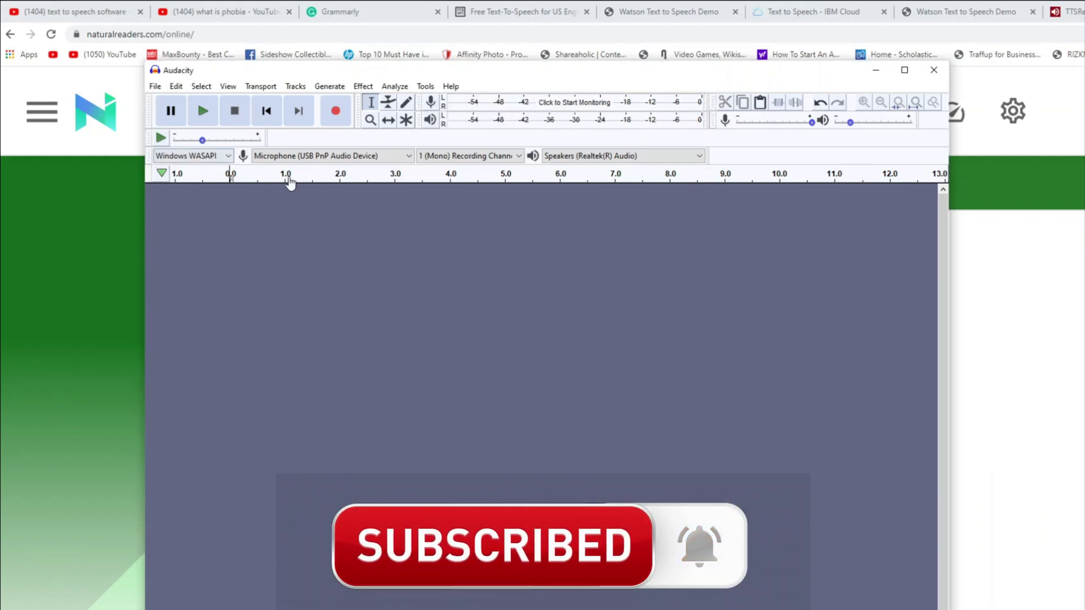
left_click(335, 113)
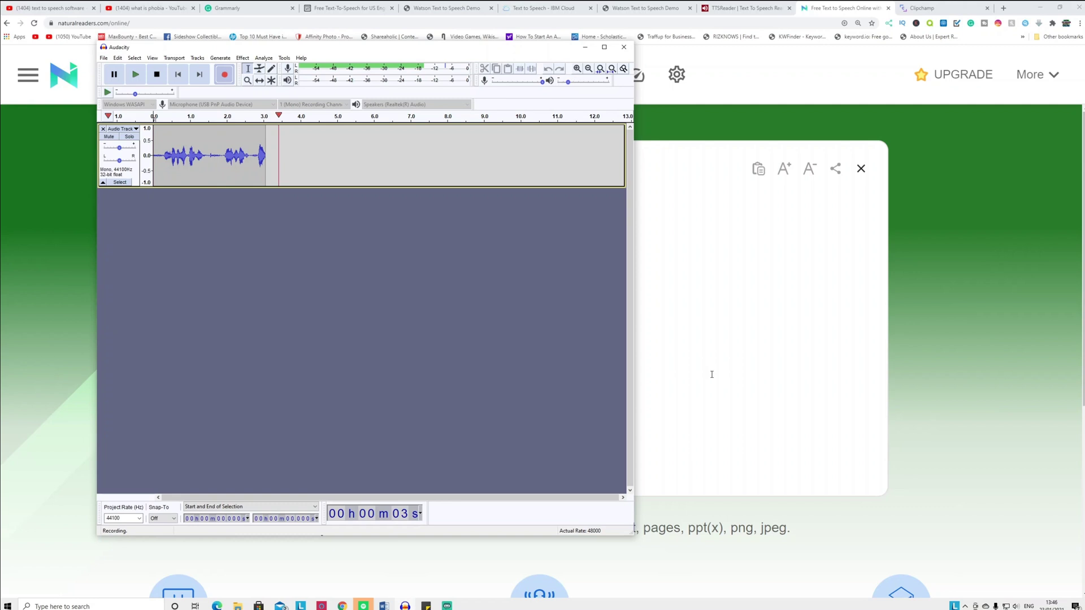
Record NaturalReader reading the sentence aloud into Audacity, then stop the recording.
left_click(1063, 559)
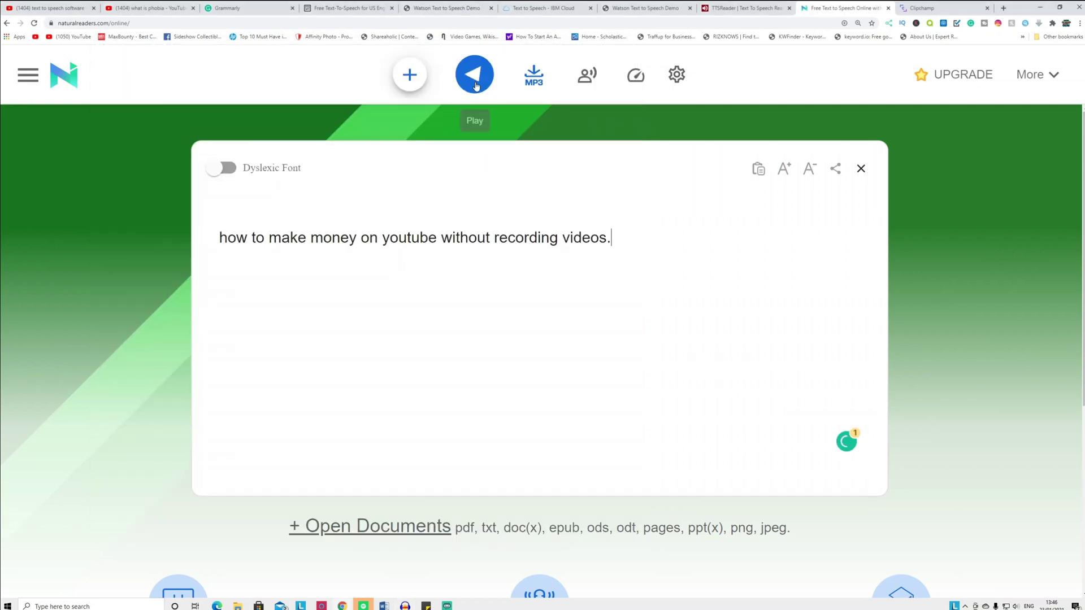
left_click(475, 74)
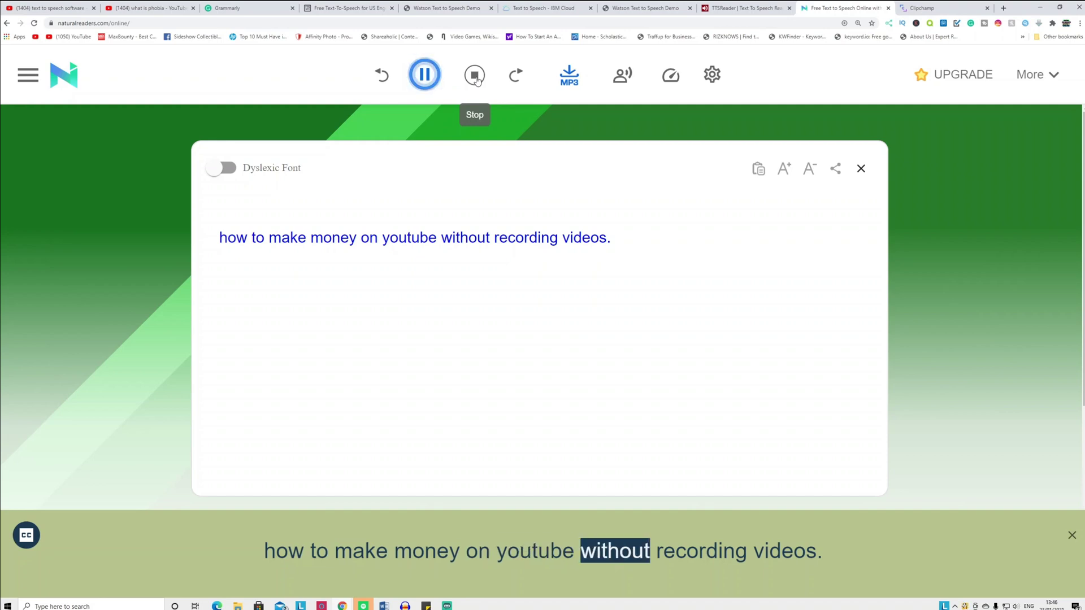
left_click(477, 80)
key("alt+Tab")
key("space")
Replay the recorded clip and delete the unwanted stretch from about 2.8 s to 7.7 s.
left_click(328, 156)
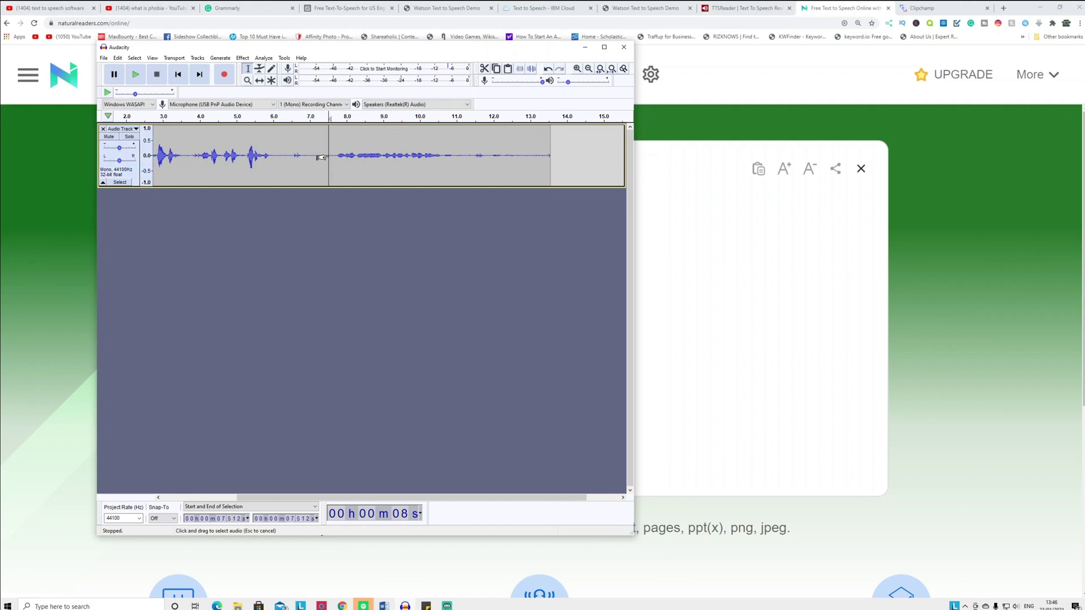
left_click(135, 75)
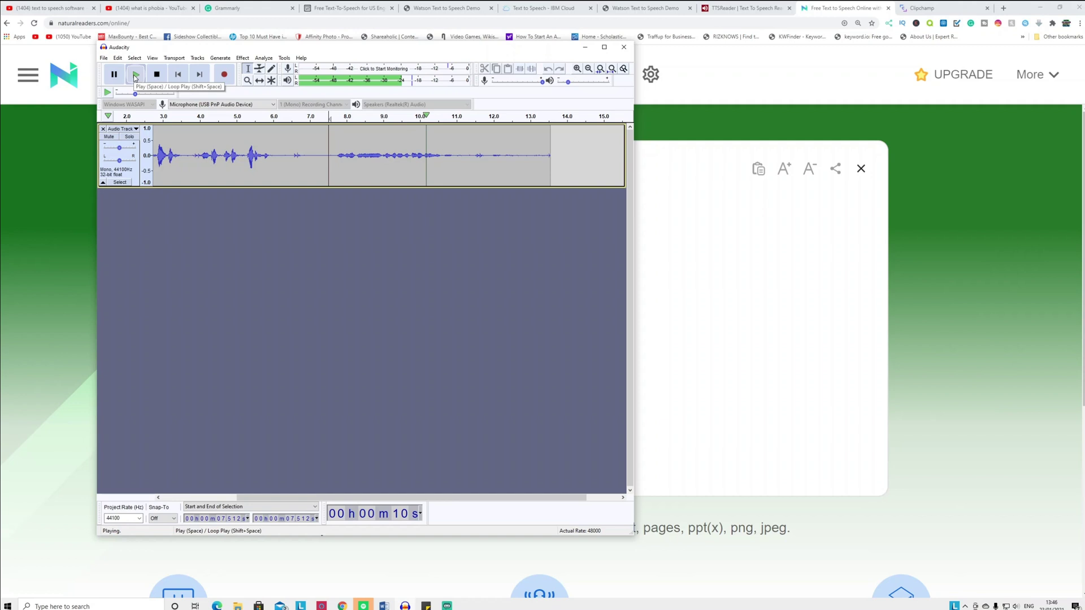
left_click(115, 76)
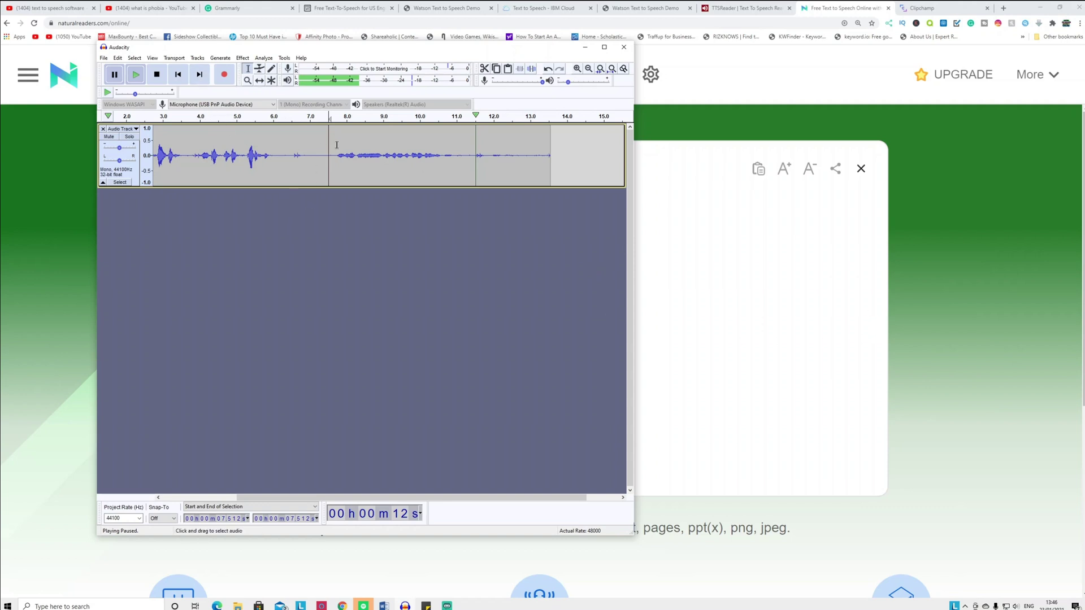
left_click_drag(340, 154, 453, 154)
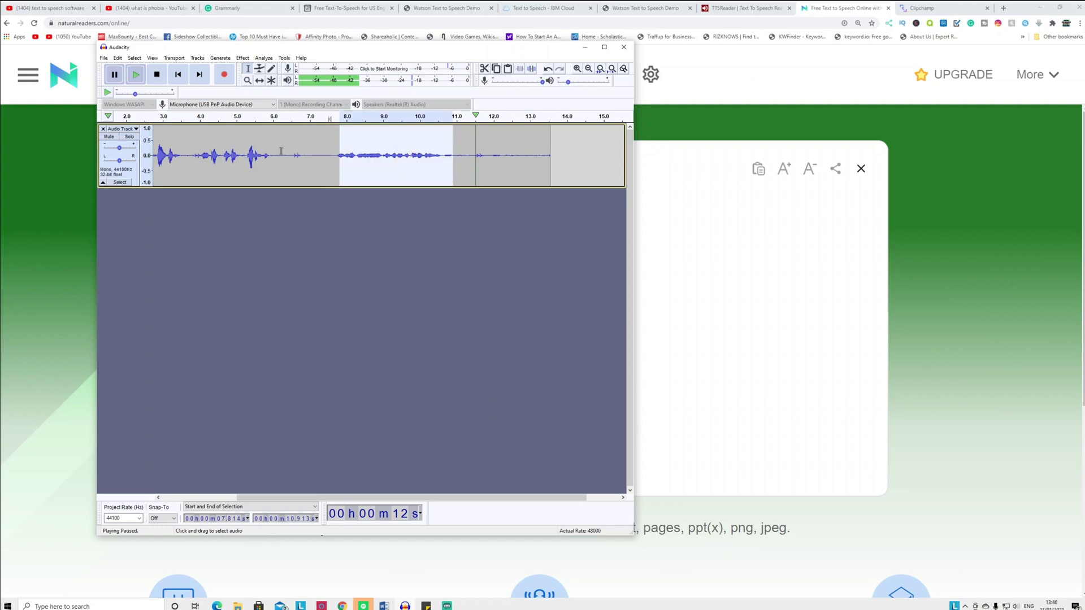
left_click_drag(296, 155, 334, 167)
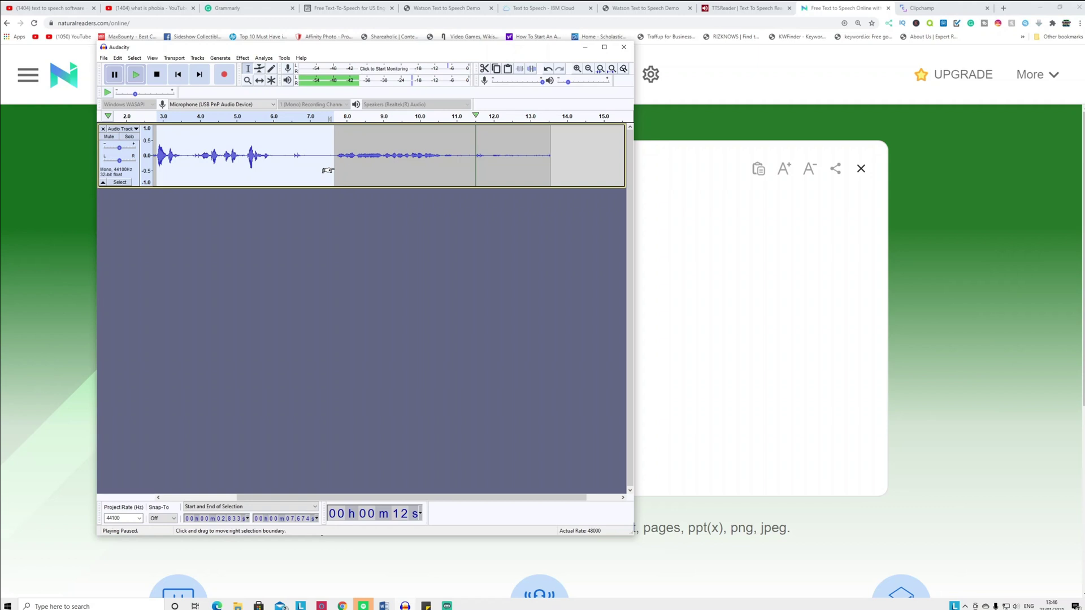
key("Delete")
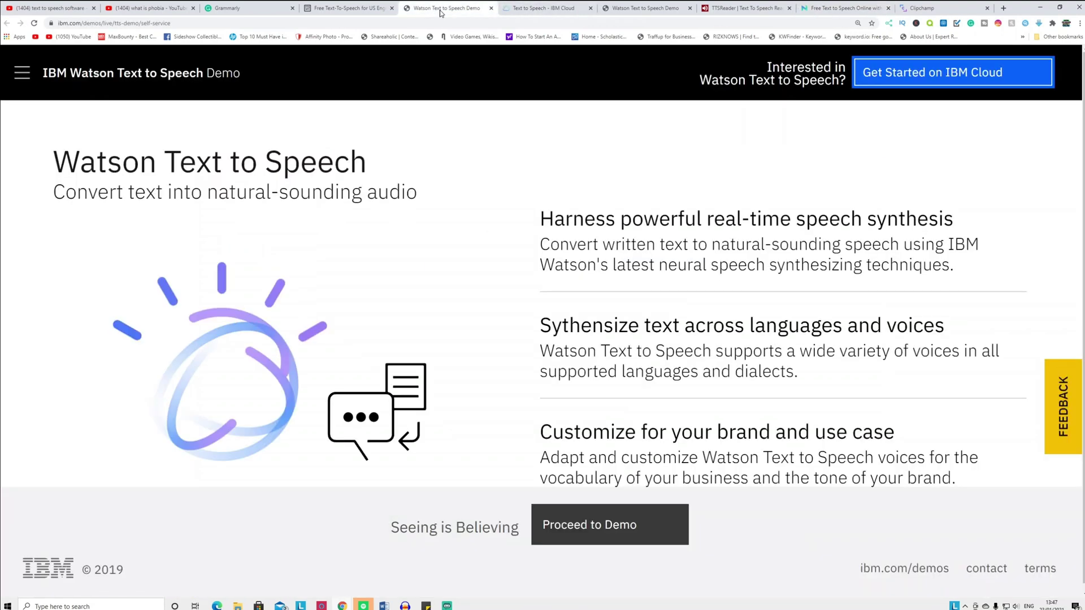
Cycle through the Watson, Clipchamp and TTSReader tabs, ending on the TTSMP3 page.
left_click(441, 8)
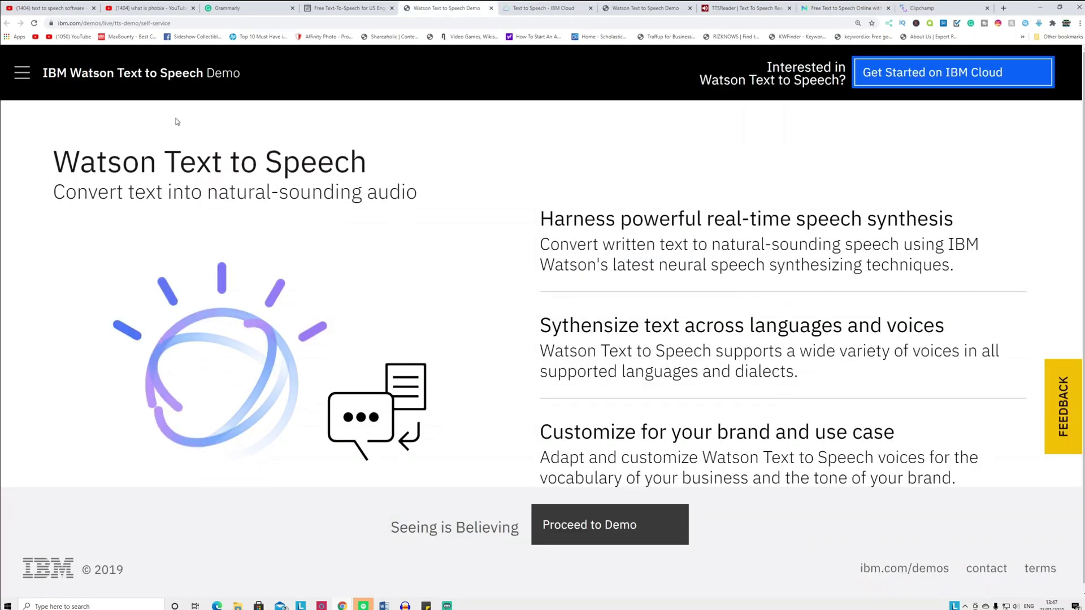
left_click(644, 8)
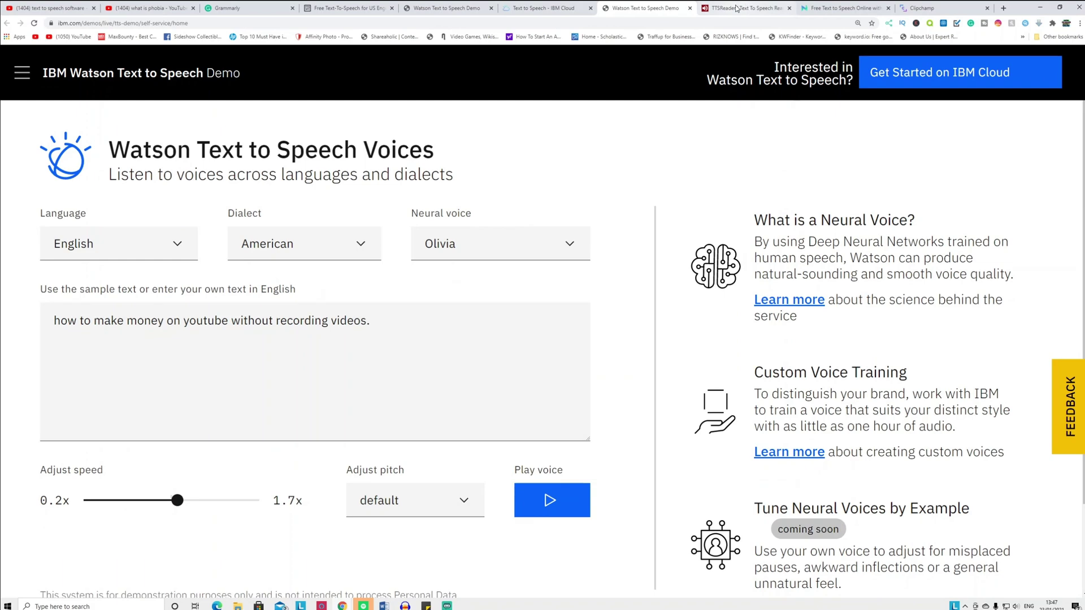
left_click(918, 9)
left_click(733, 8)
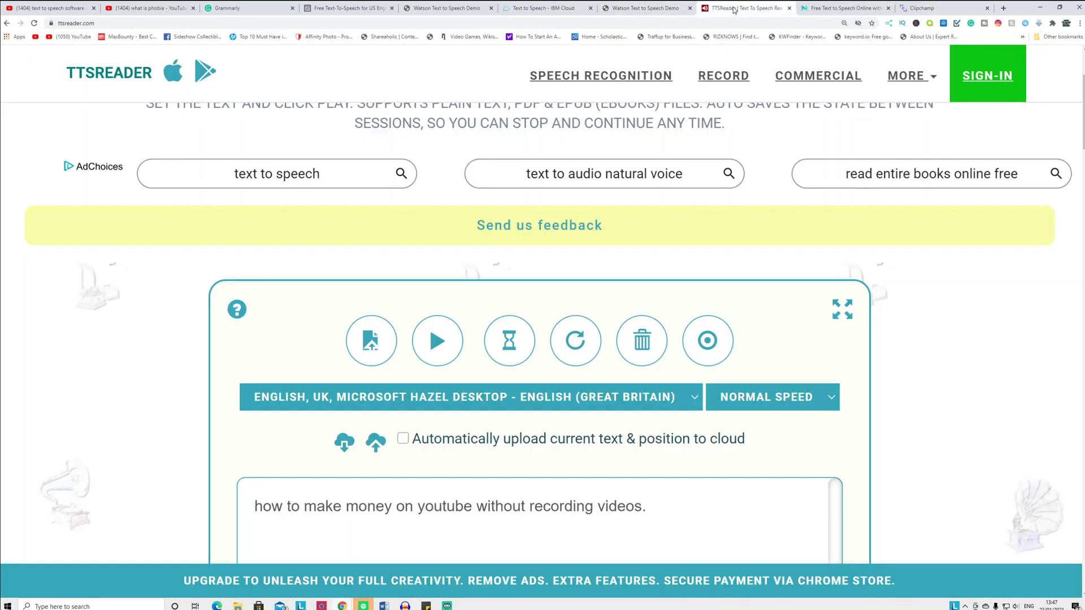
left_click(351, 9)
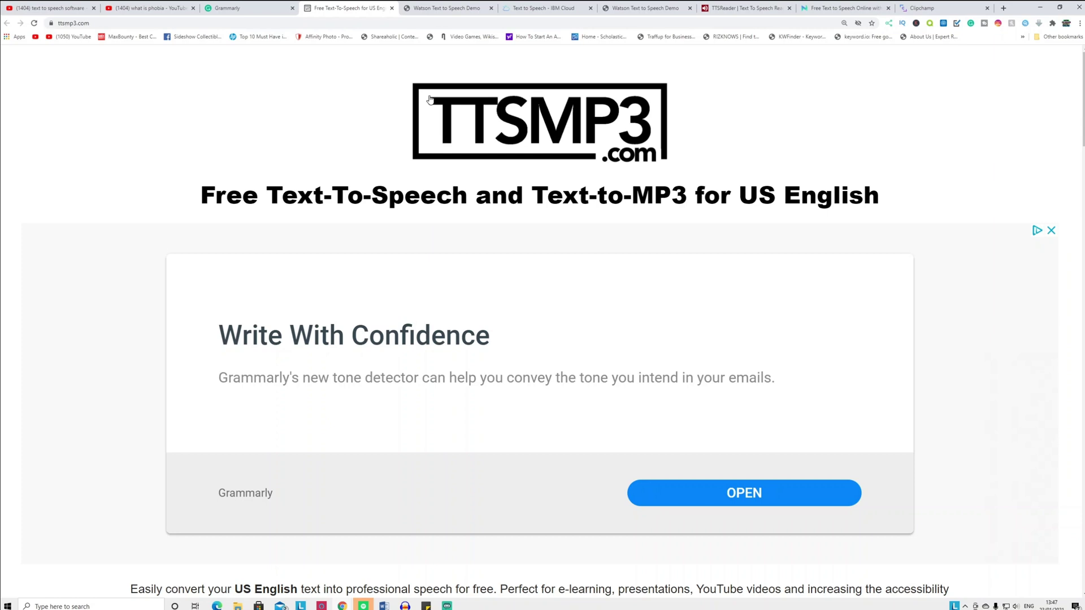